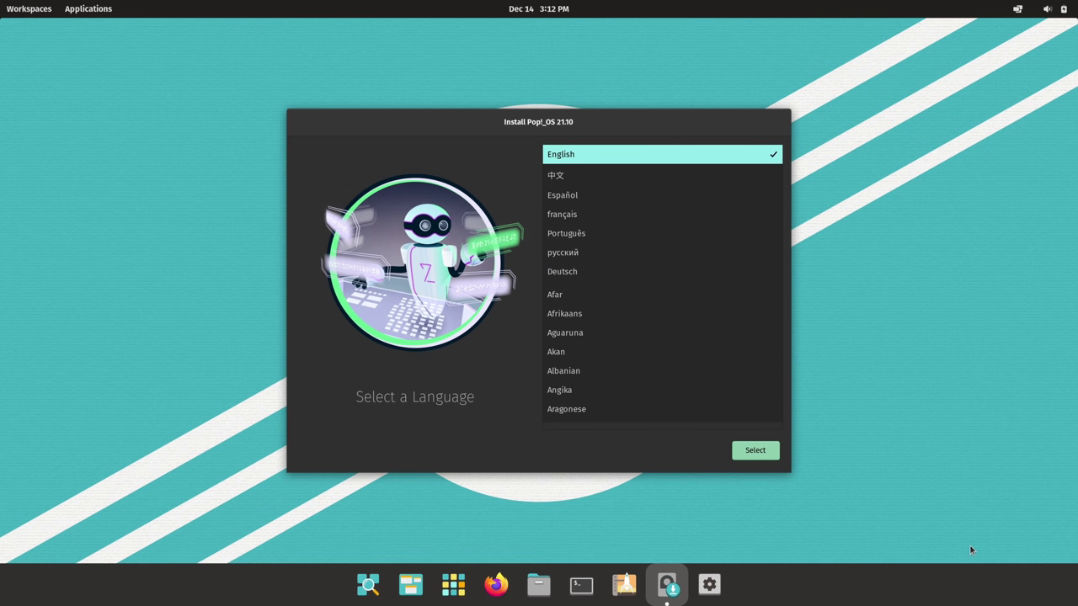
- Choose English (United States) as the language and region with the default keyboard layout
left_click(772, 458)
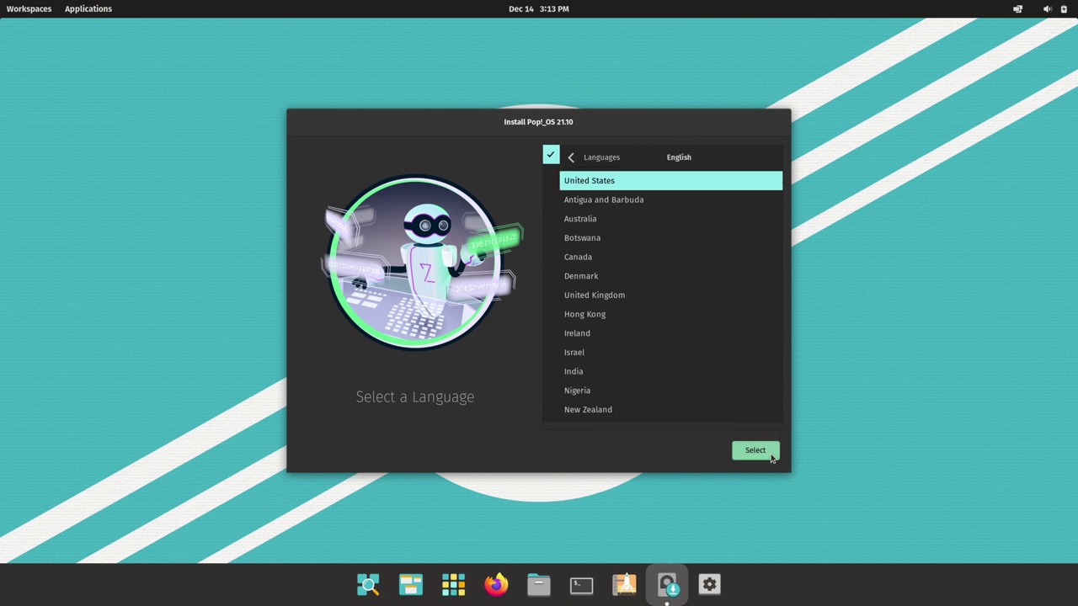
left_click(772, 458)
left_click(771, 458)
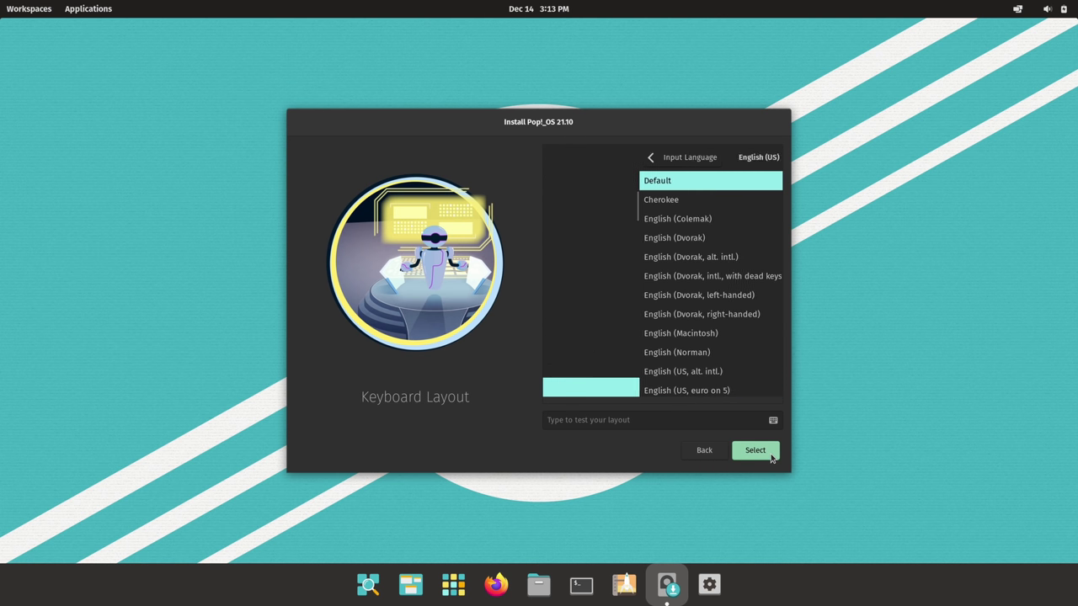
left_click(772, 459)
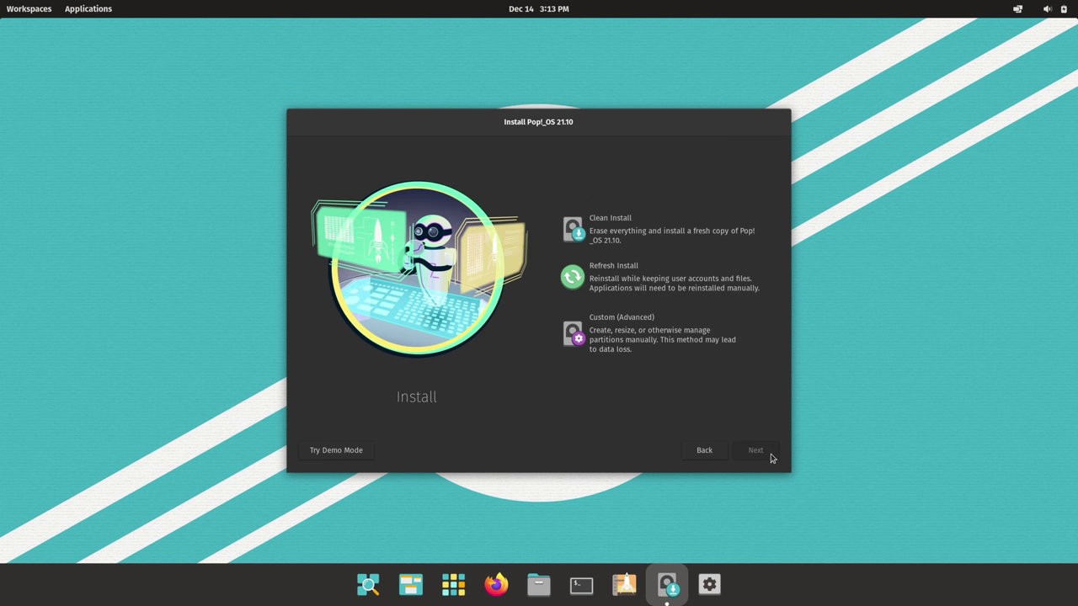
- Choose Clean Install and select the Samsung SSD 980 1TB as the target drive
left_click(683, 237)
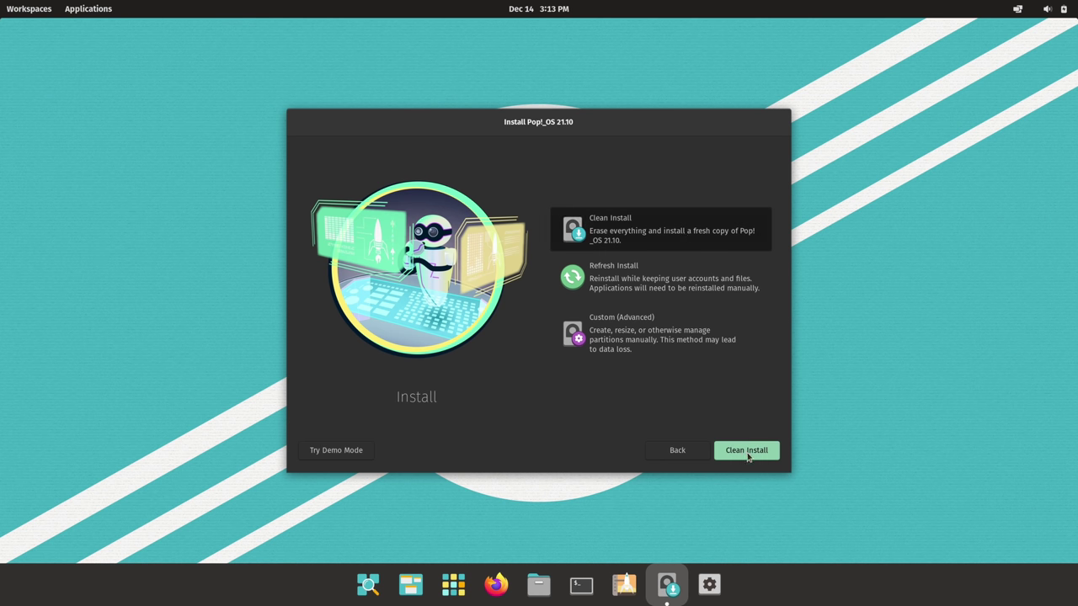
left_click(748, 456)
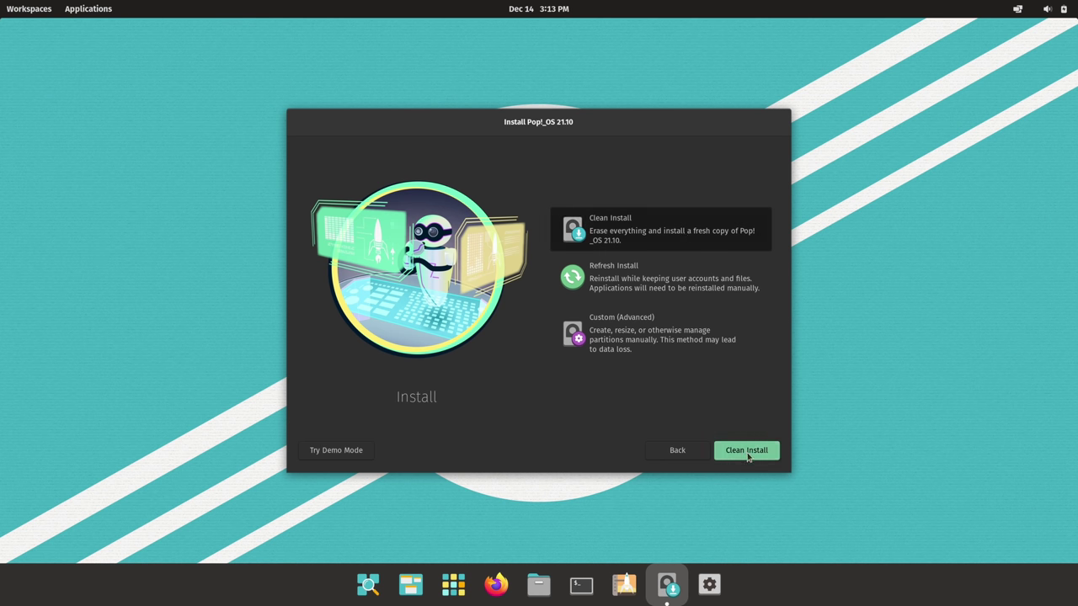
left_click(748, 455)
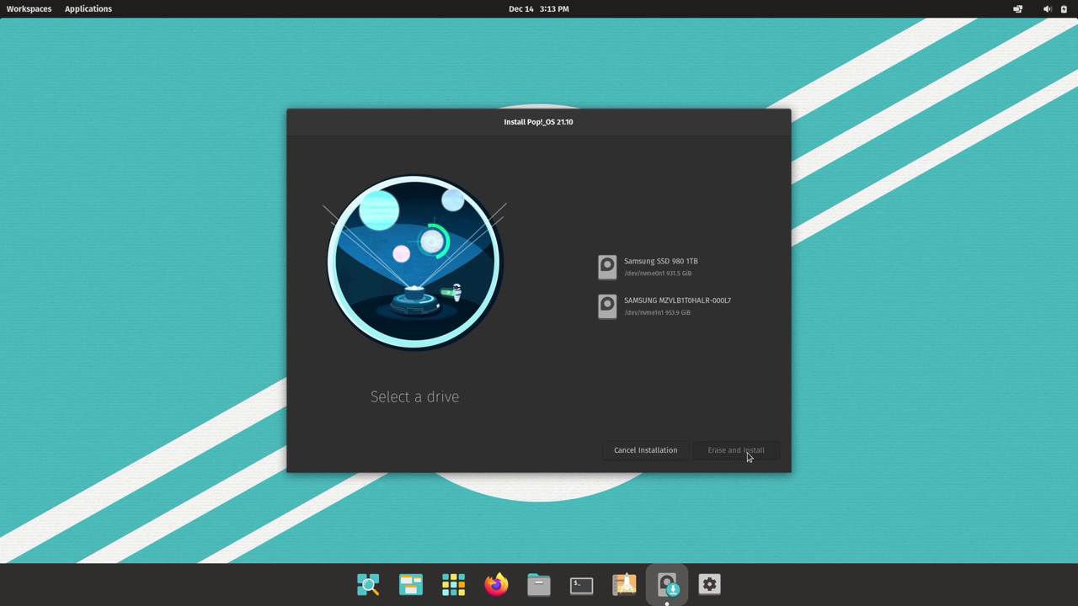
left_click(681, 275)
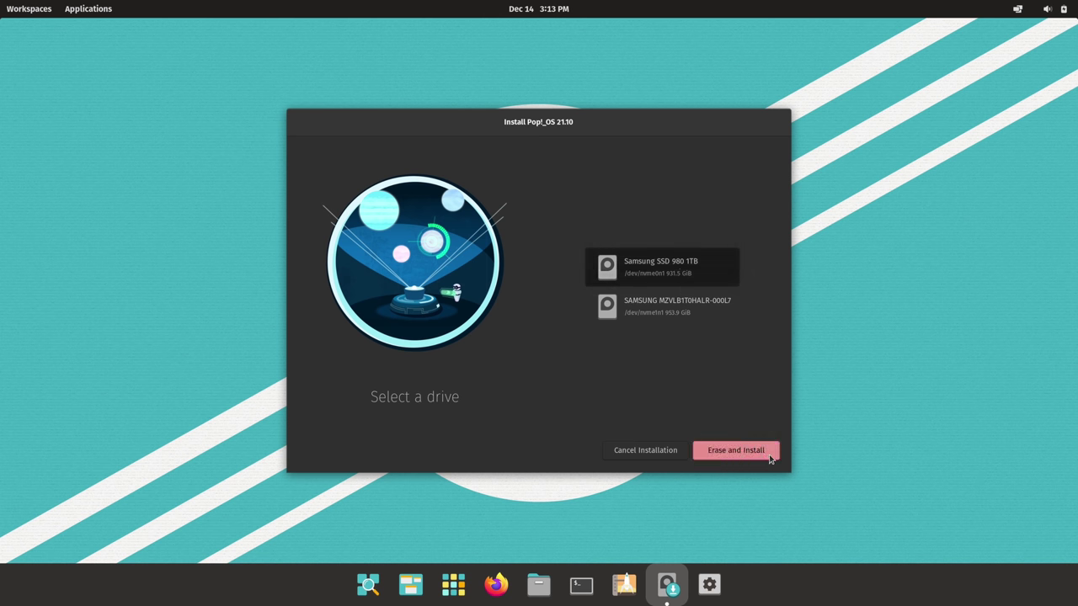
- Erase the selected drive and enter the user's full name for the account
left_click(769, 458)
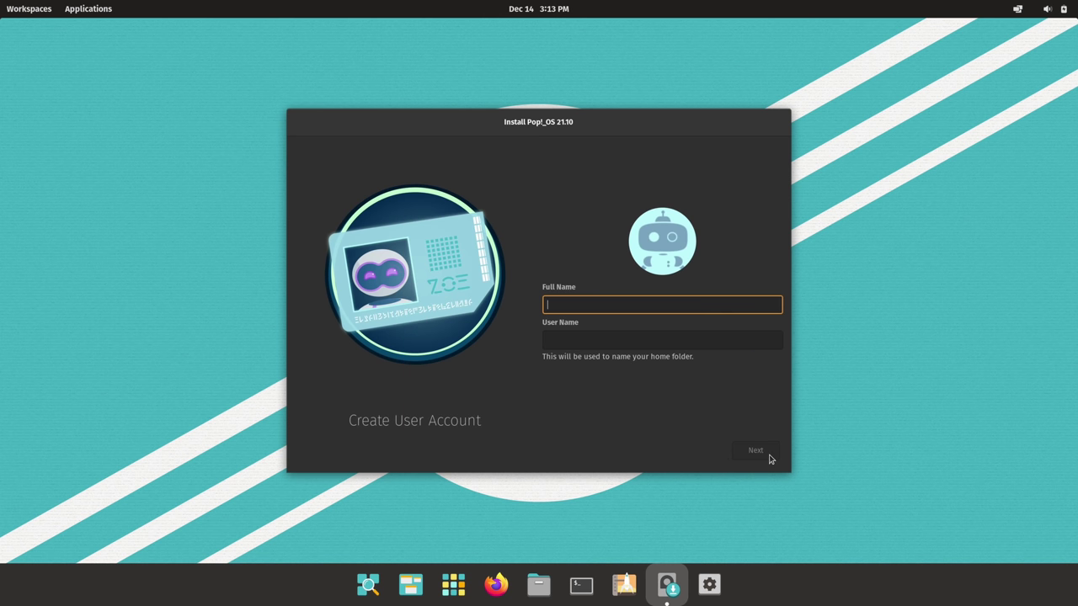
type("jay")
left_click(769, 457)
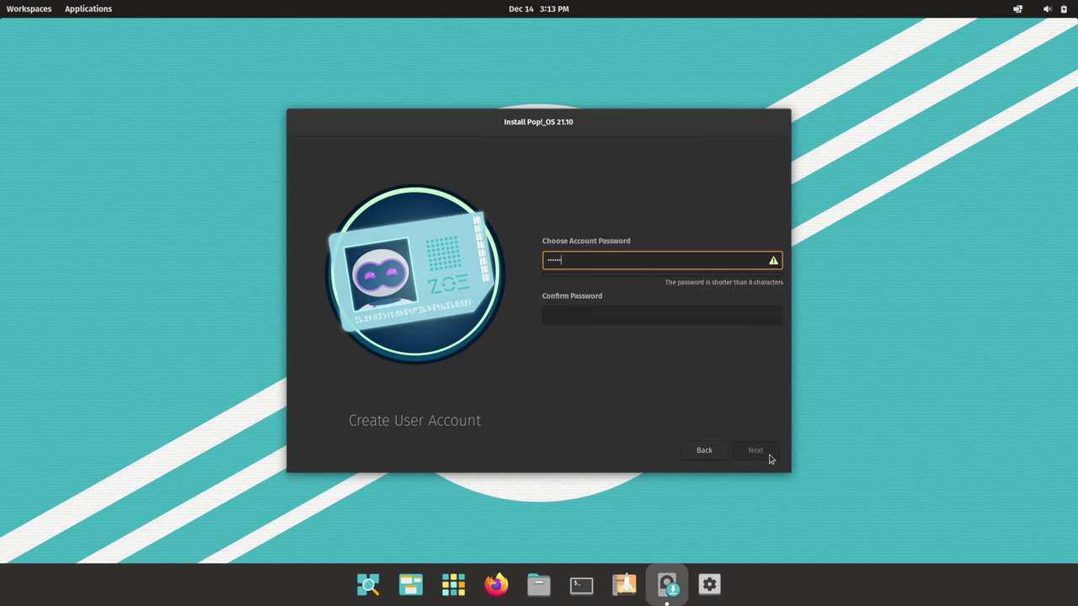
- Set and confirm the account password, then encrypt the drive with it
key("Tab")
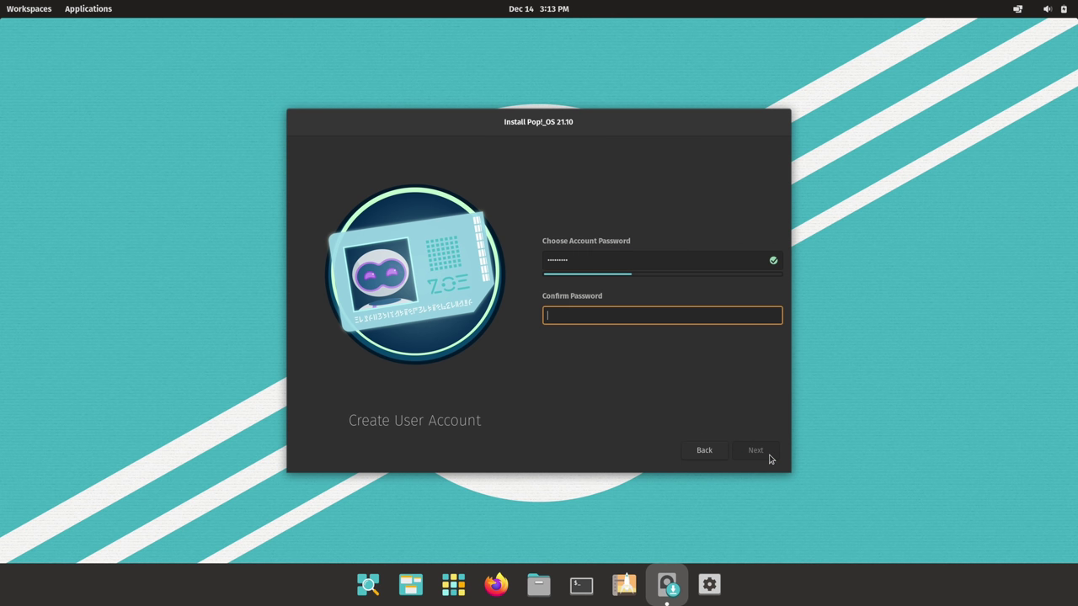
left_click(770, 459)
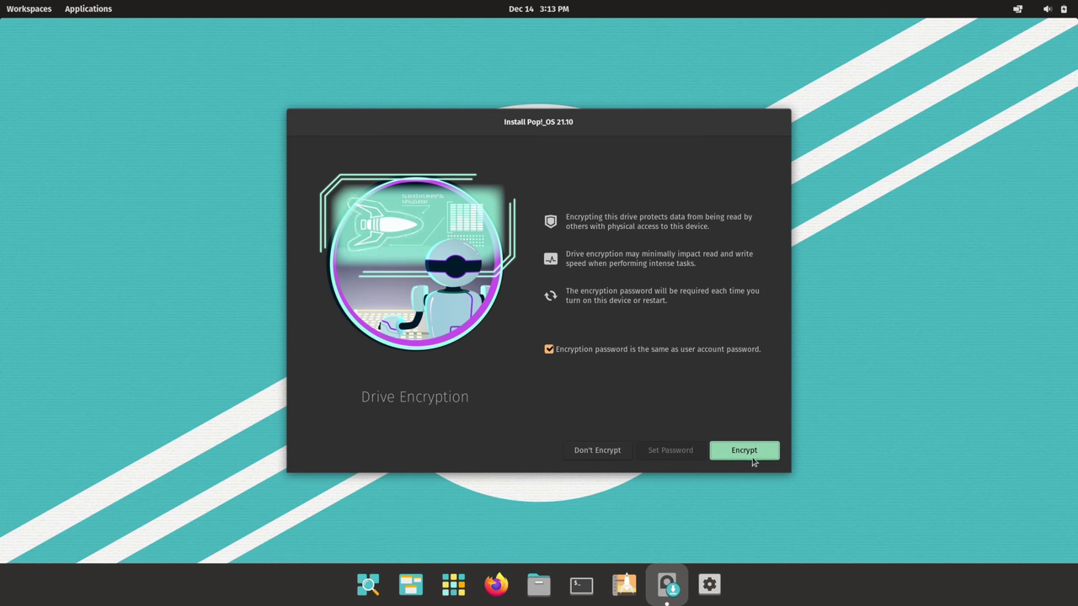
left_click(753, 459)
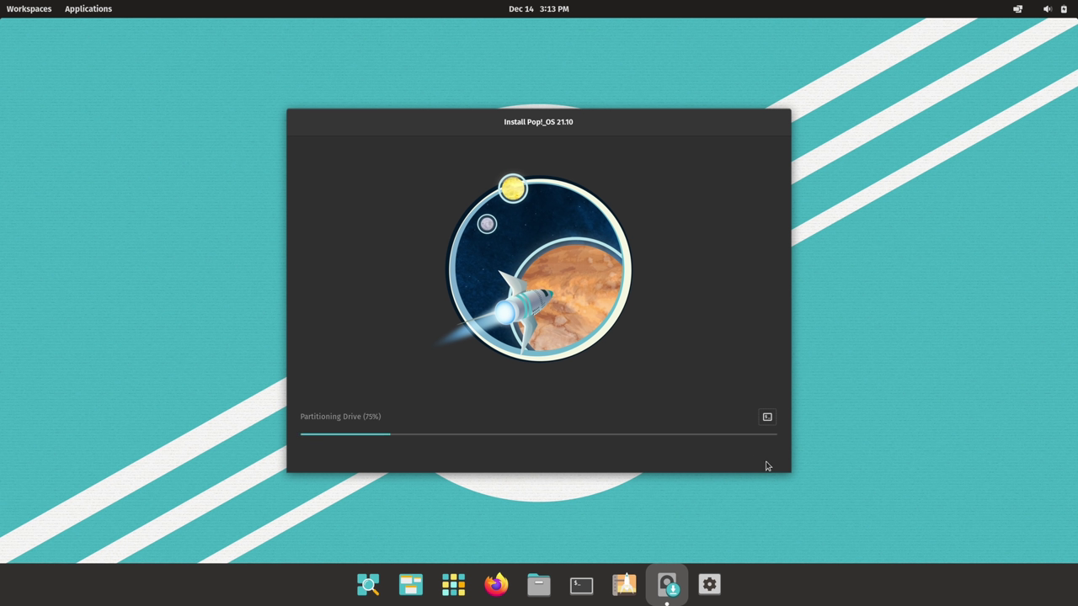
- Show the detailed install log, then hide it while installation continues
left_click(768, 417)
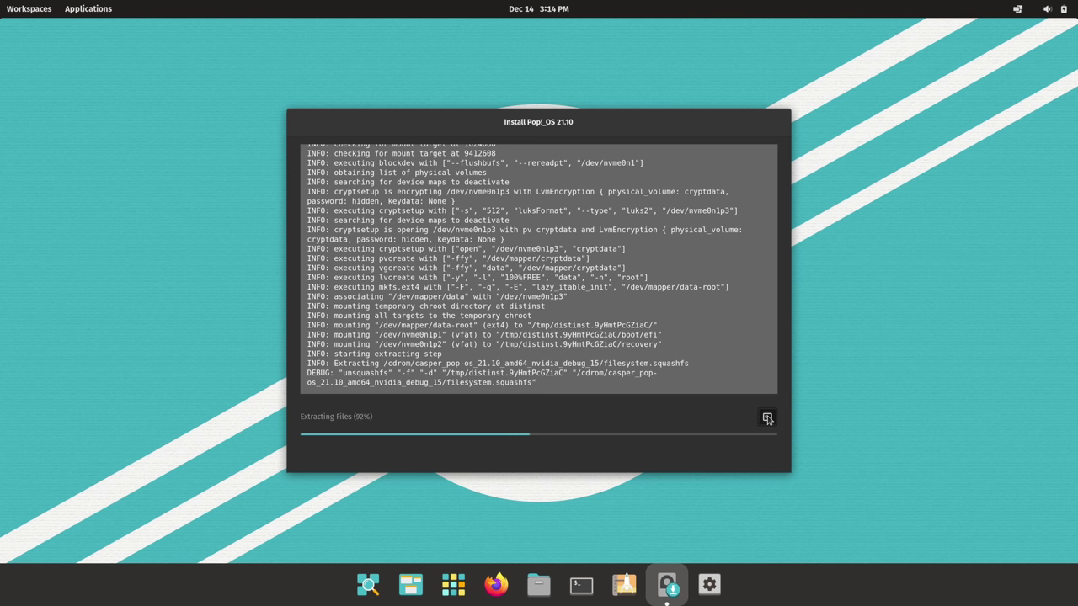
left_click(768, 418)
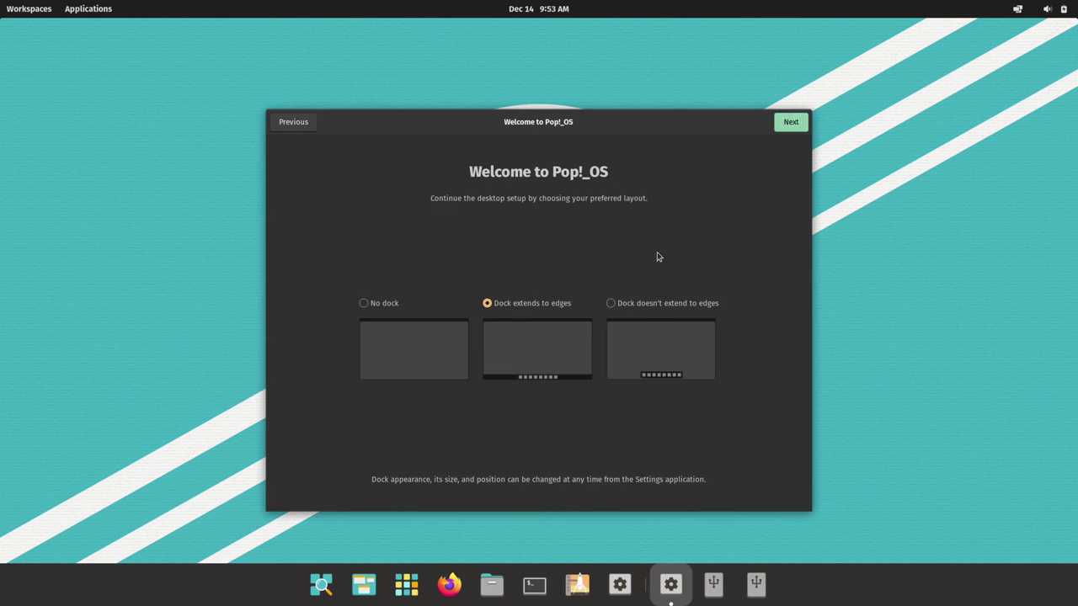
- Preview the dock layouts and choose the dock that extends to the edges
left_click(365, 305)
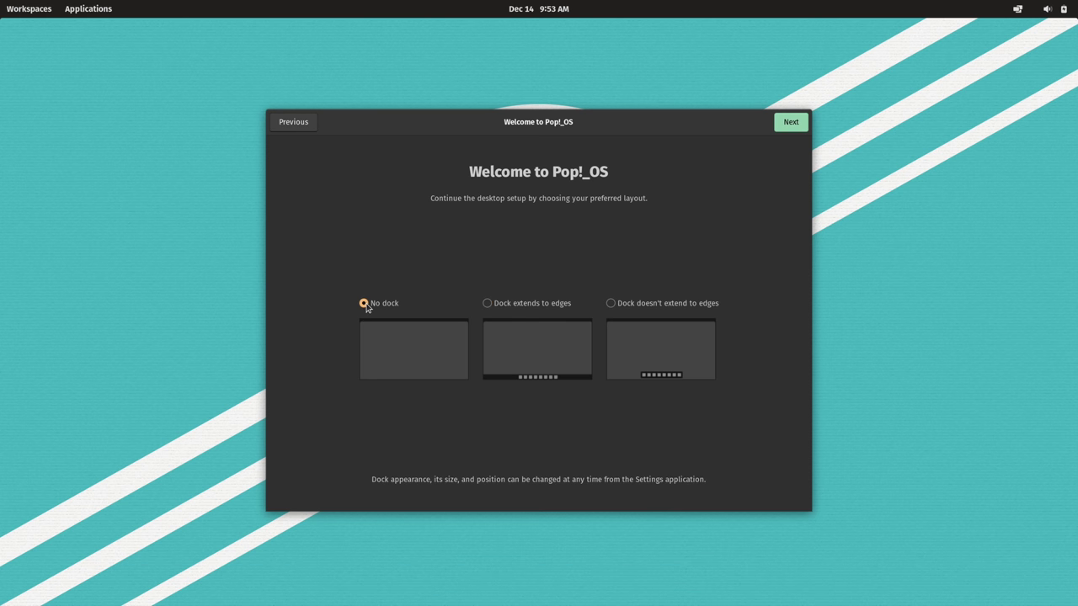
left_click(492, 306)
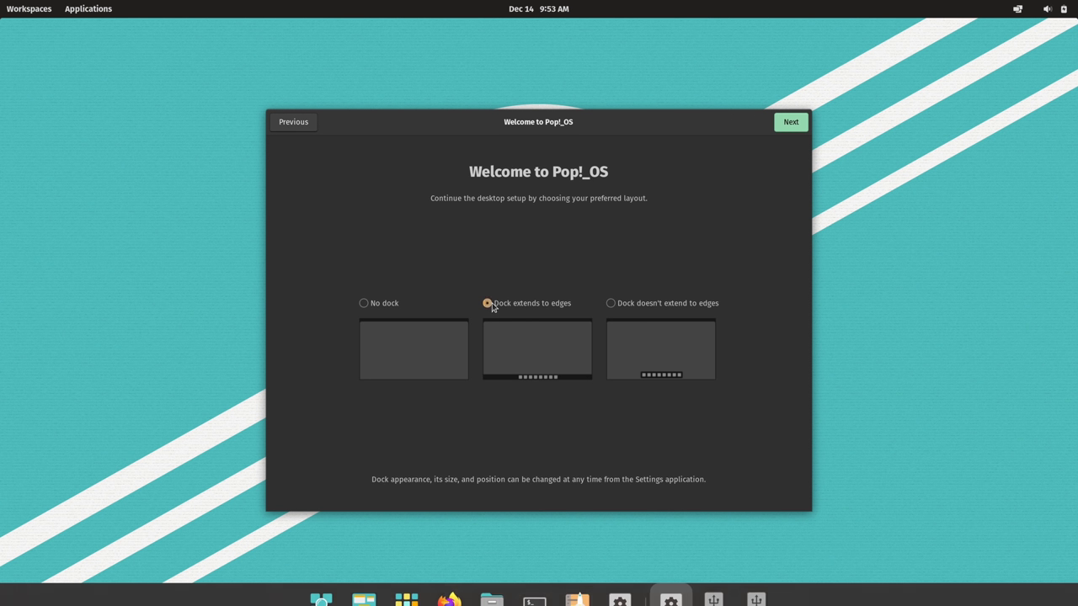
left_click(612, 305)
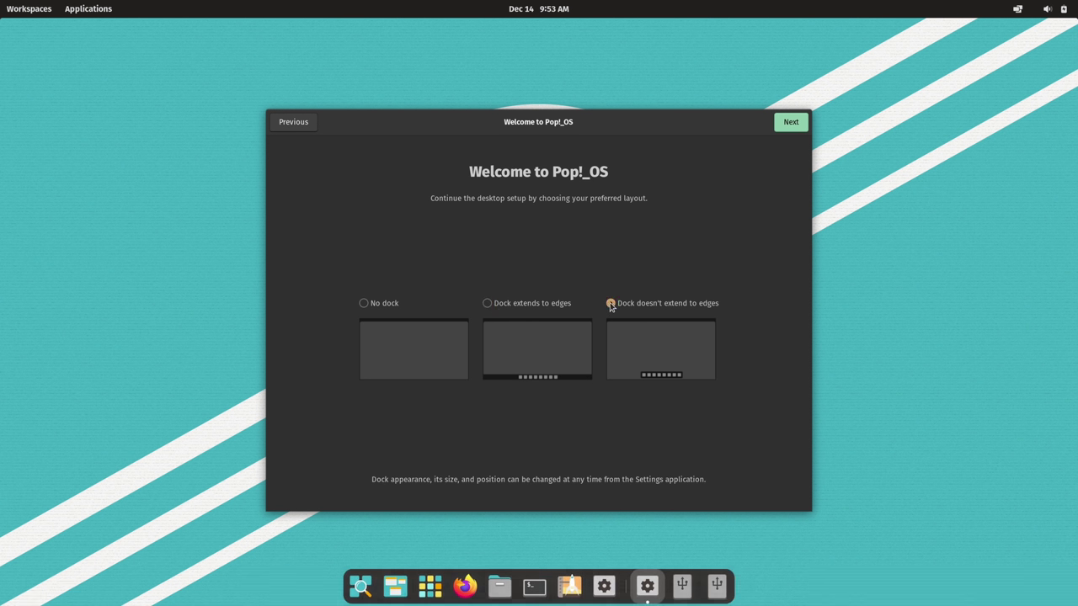
left_click(488, 305)
key("Return")
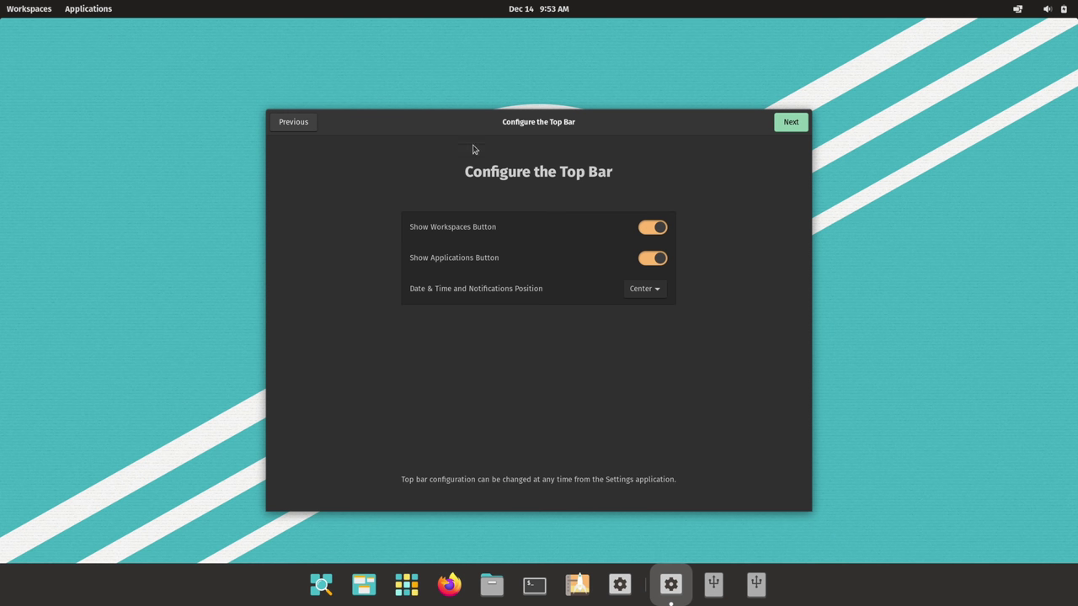
- Keep the default top bar, toggling Workspaces and Applications off and back on
left_click(653, 229)
left_click(653, 229)
left_click(661, 261)
left_click(661, 261)
left_click(644, 289)
left_click(637, 307)
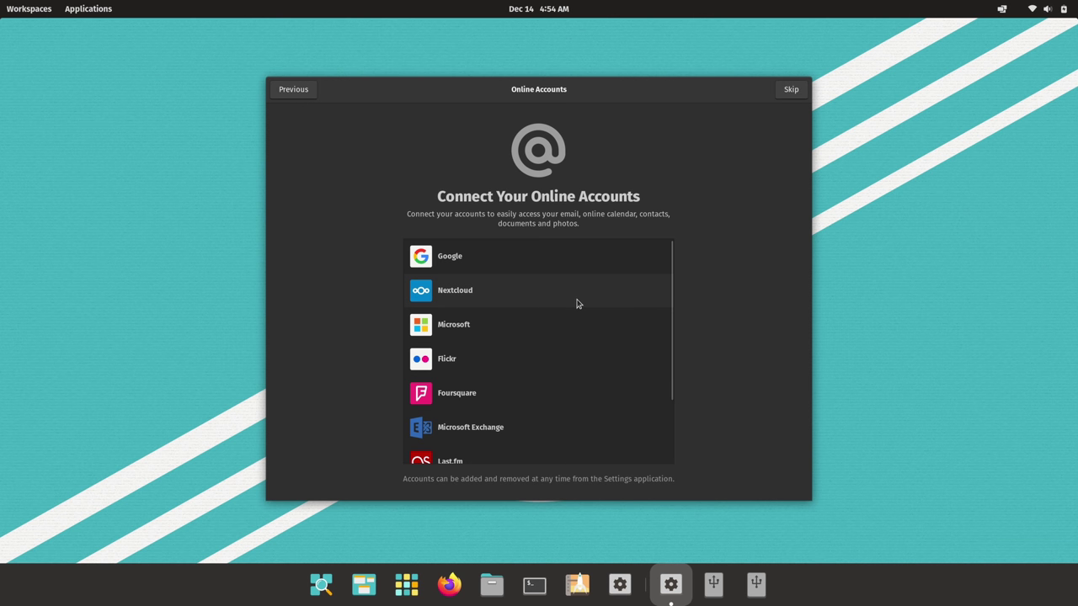
- Skip connecting online accounts and finish setup to reach the desktop
scroll(577, 303, "down", 3)
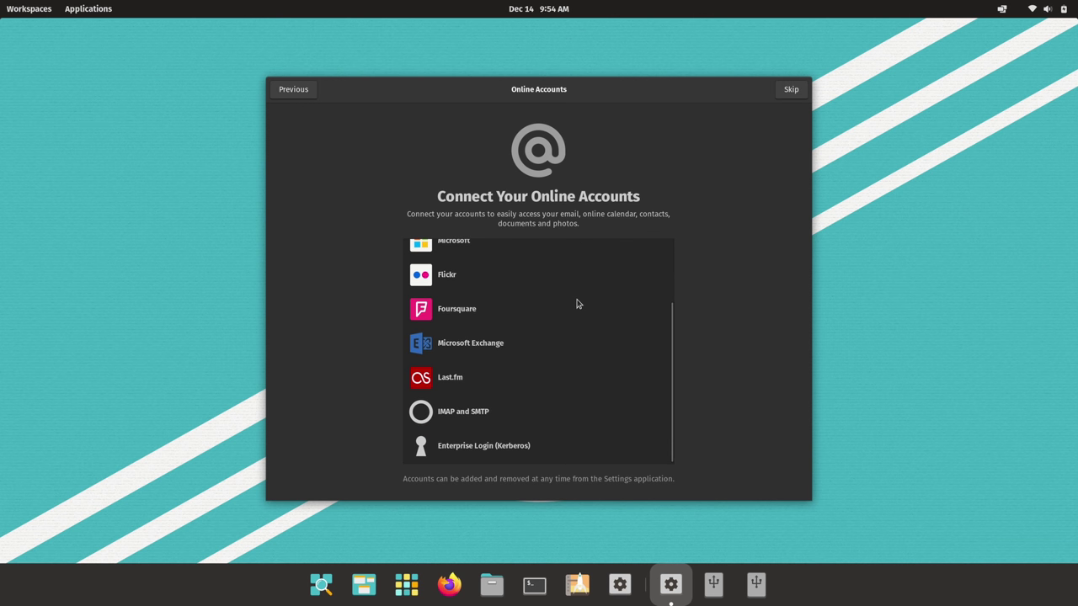
scroll(577, 303, "up", 3)
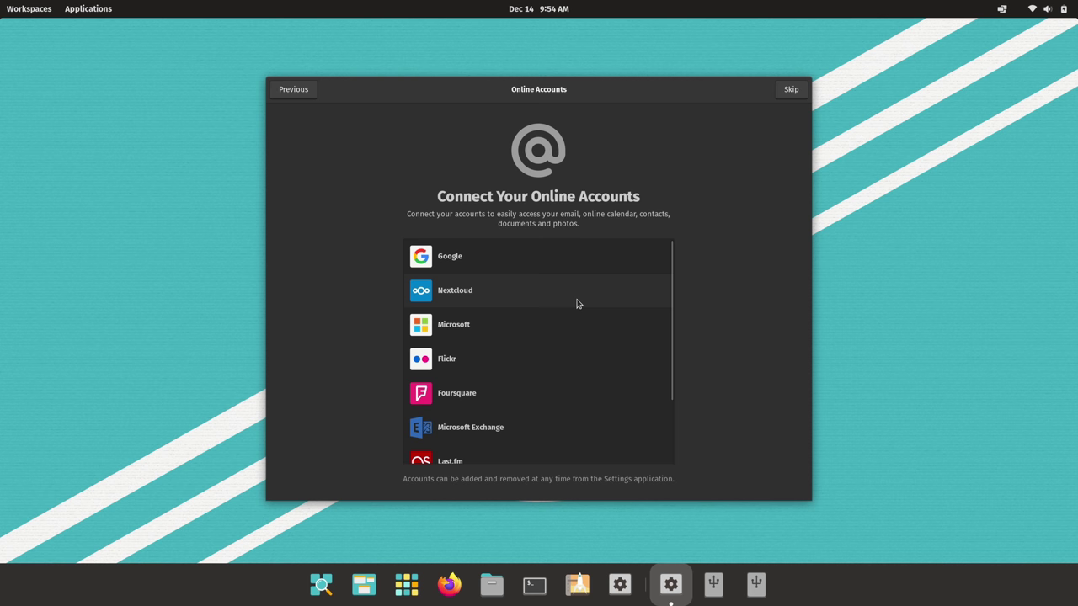
left_click(791, 89)
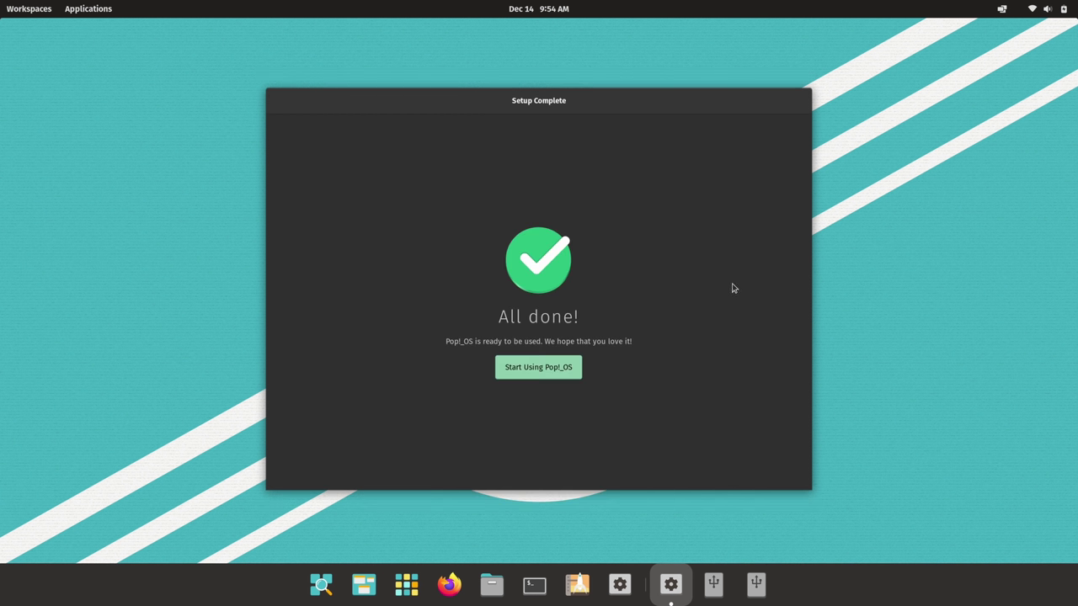
left_click(531, 381)
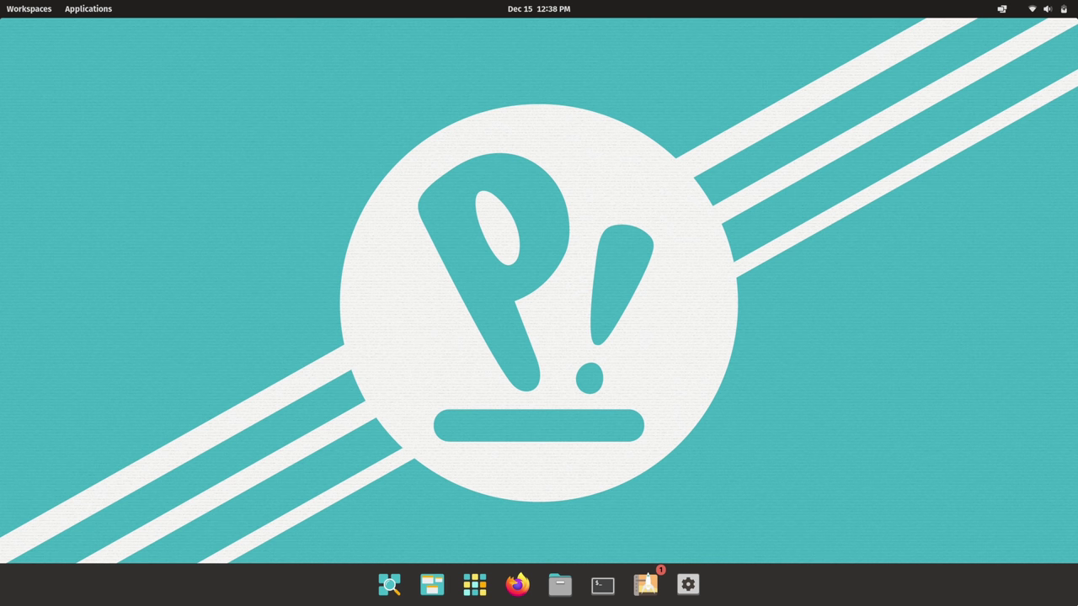
- Open Files at Home, then switch to the empty second workspace
left_click(576, 588)
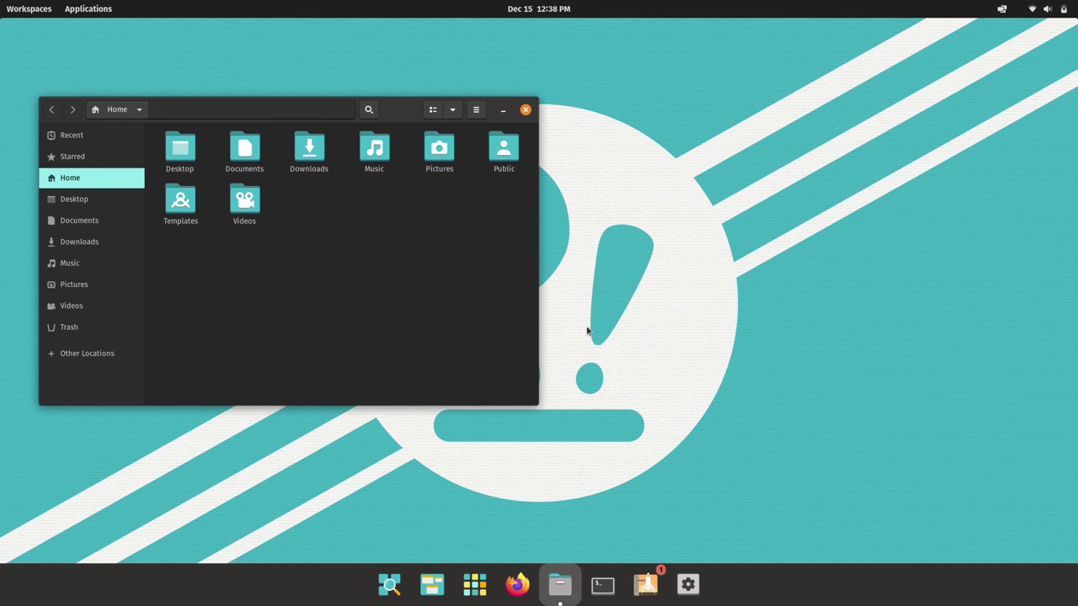
left_click(2, 5)
left_click(122, 174)
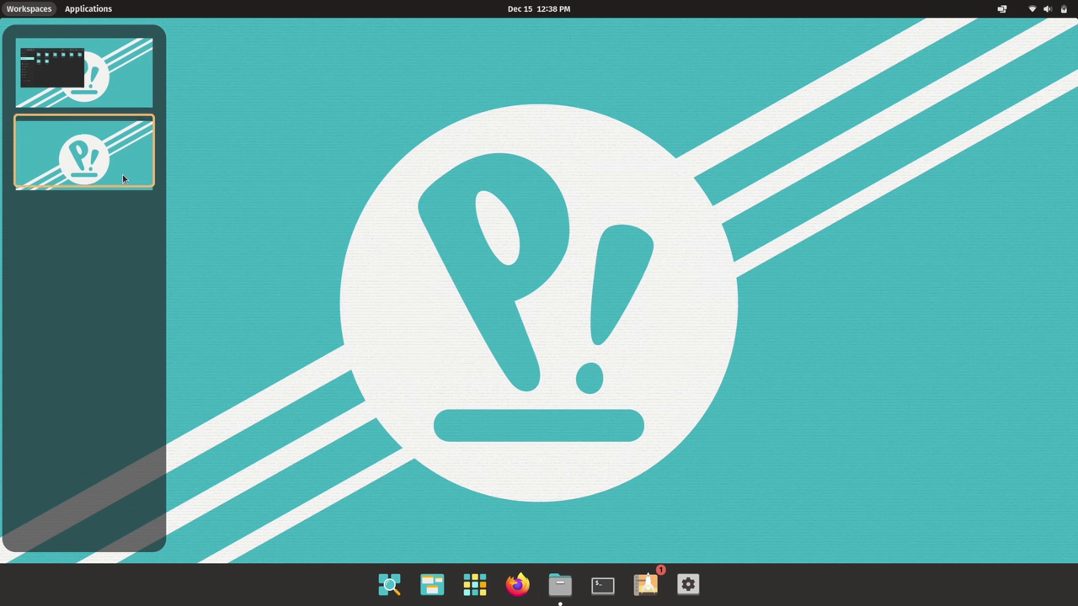
left_click(498, 447)
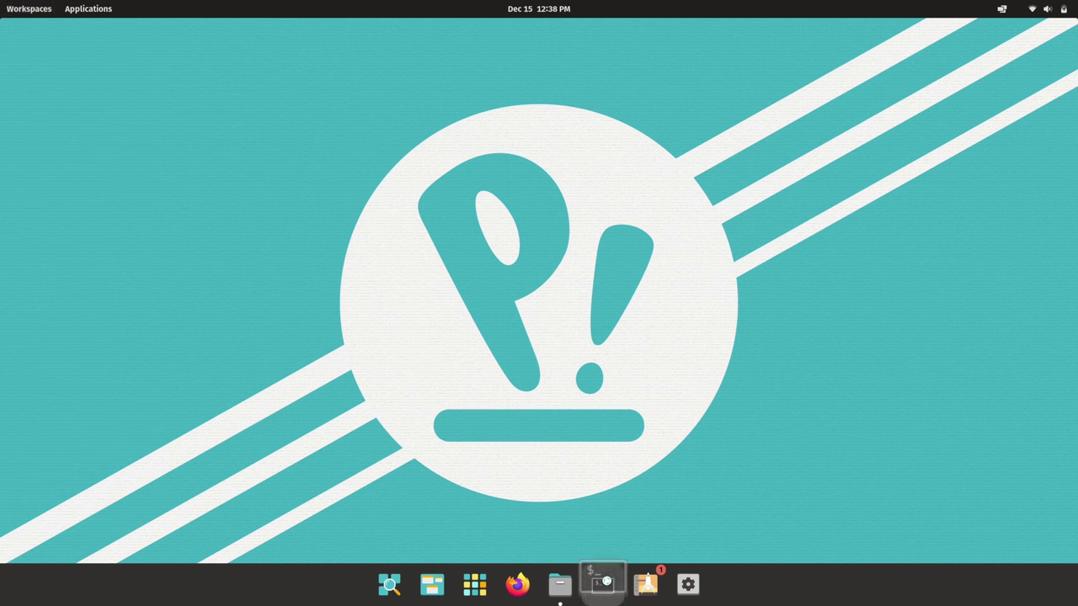
- Open a terminal there, then move to an empty third workspace
left_click(603, 584)
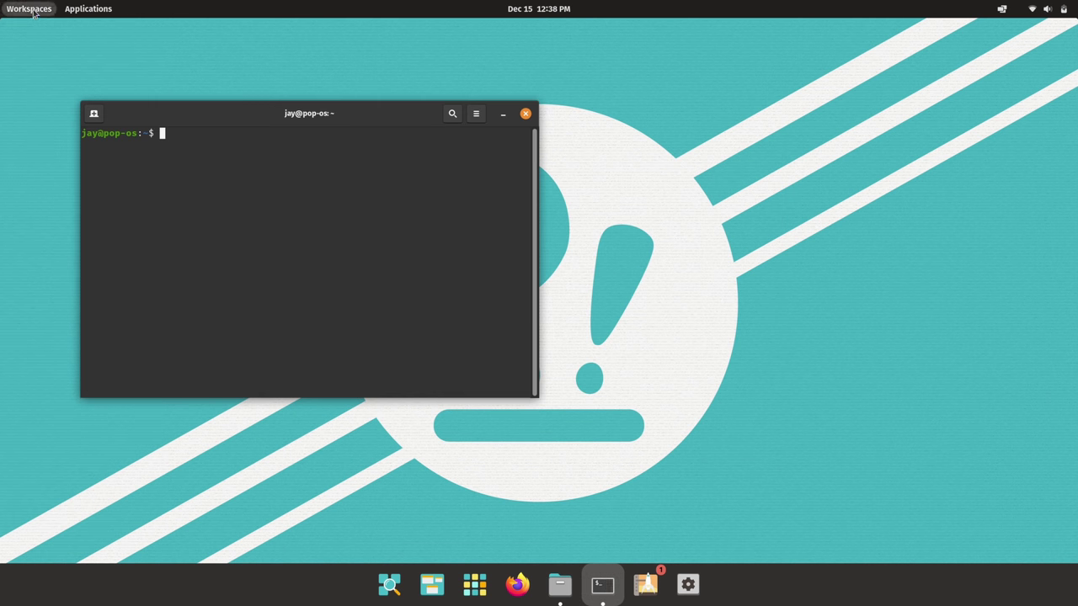
left_click(35, 12)
left_click(72, 237)
left_click(315, 312)
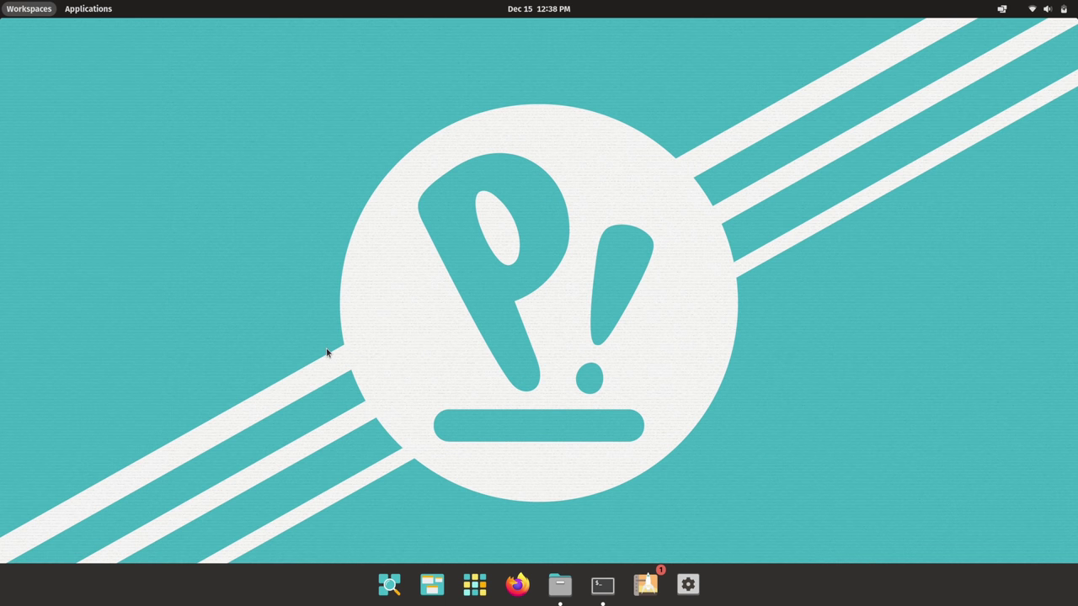
- Open Settings and view the About page's hardware details for the laptop
left_click(688, 585)
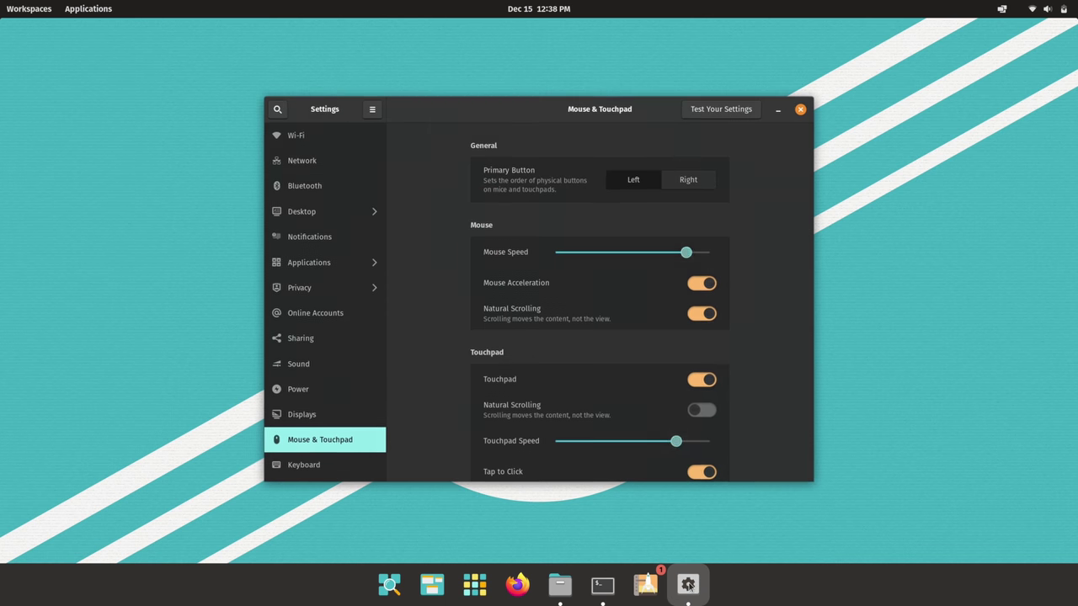
scroll(368, 416, "down", 5)
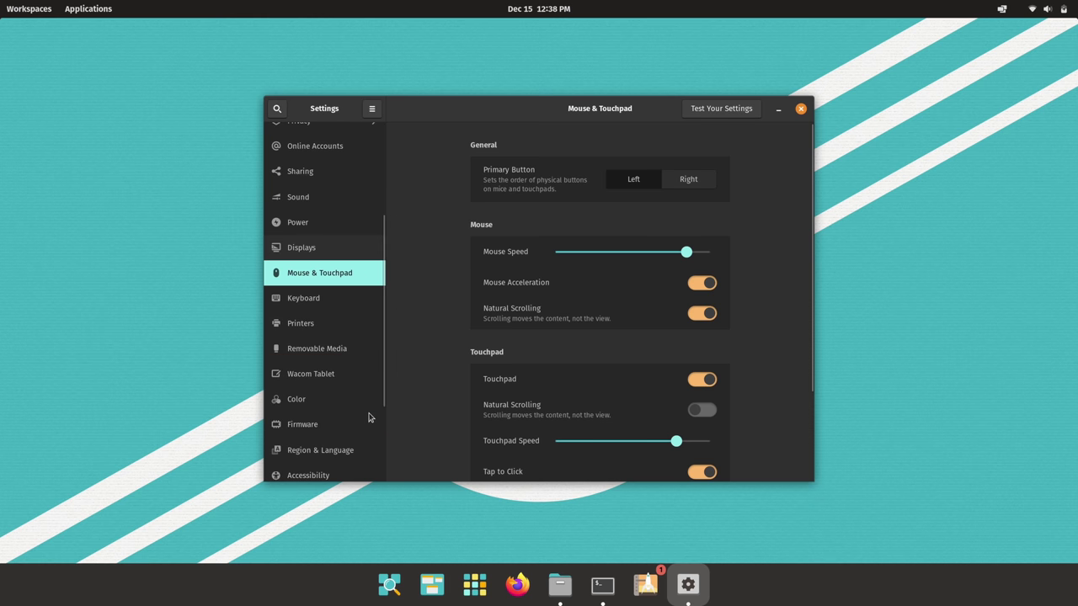
left_click(349, 436)
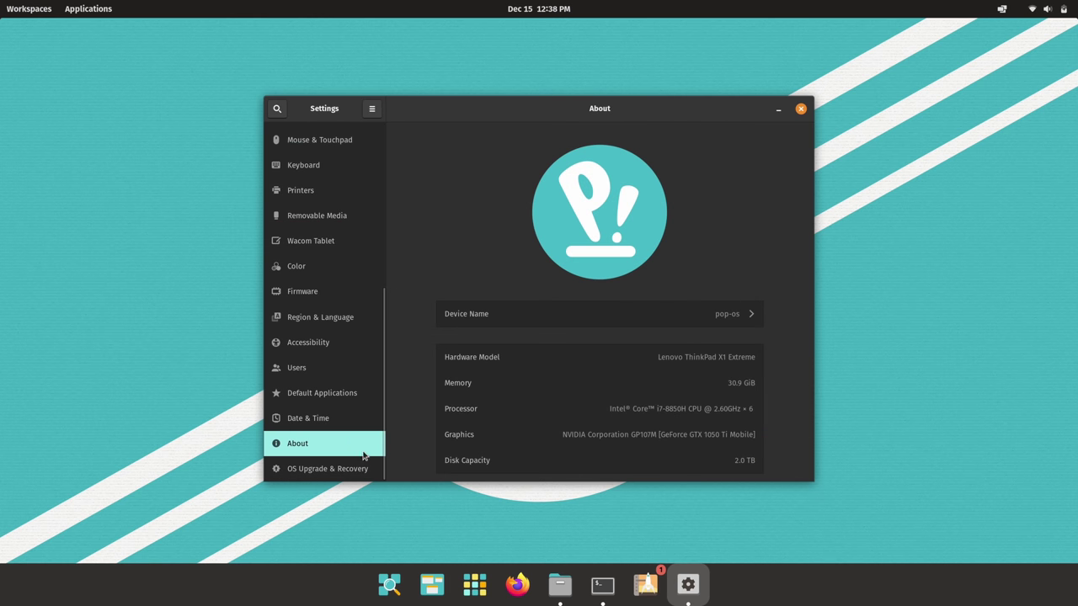
scroll(709, 409, "down", 3)
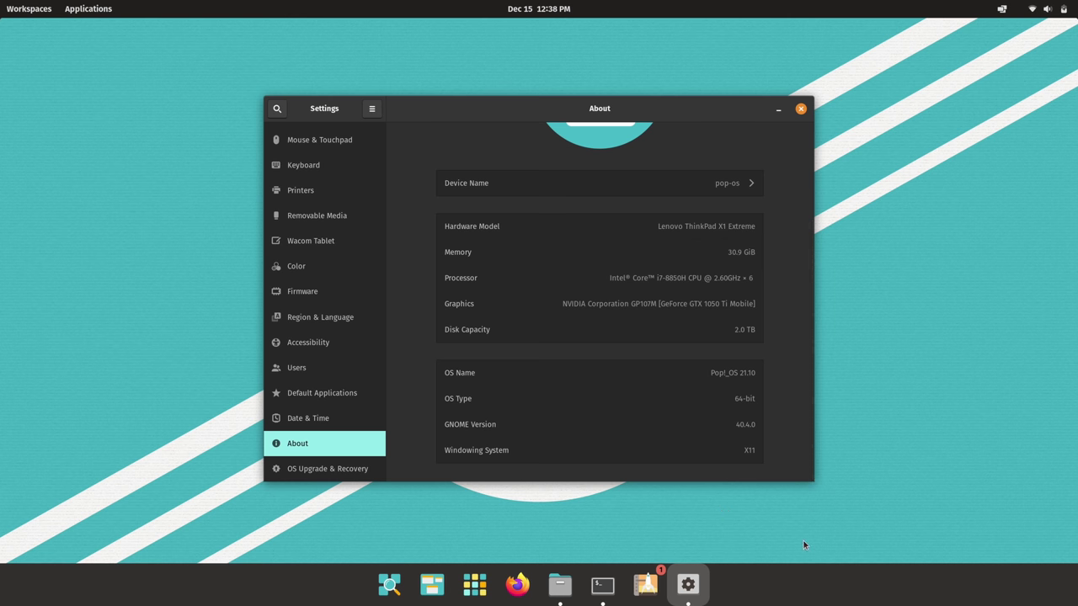
- Open and close the Workspaces overview and the Application Library from the top bar
left_click(42, 17)
left_click(42, 17)
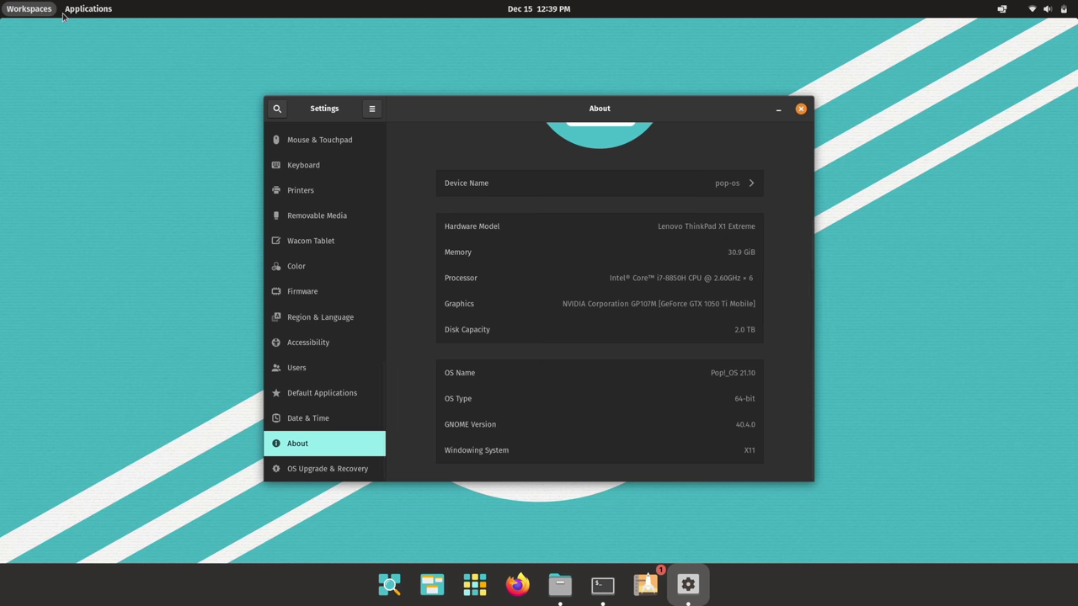
left_click(80, 16)
left_click(80, 16)
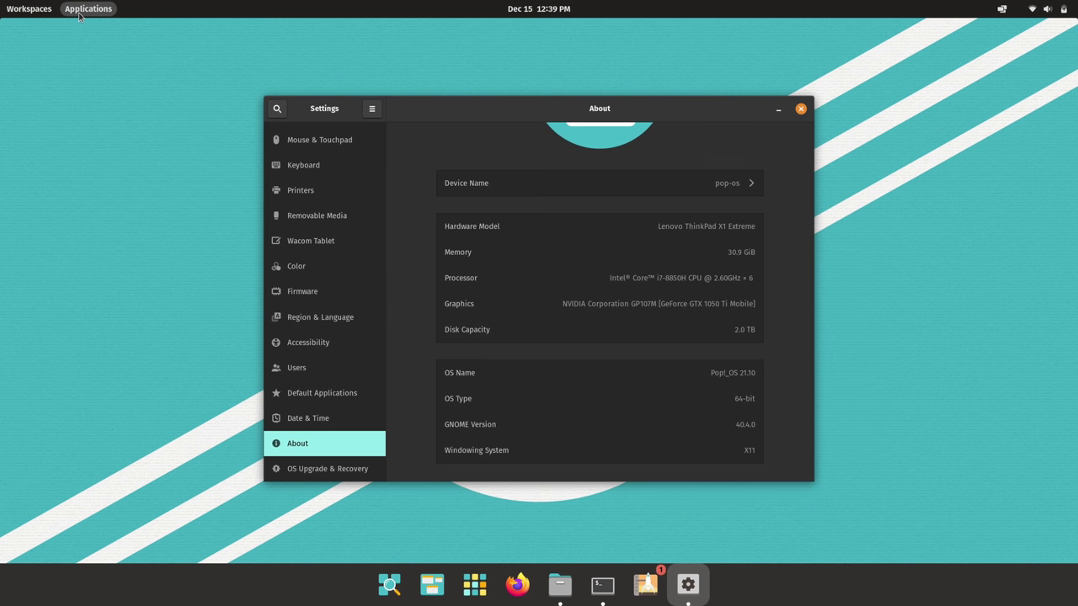
- Close Settings, toggle the Application Library, and open Files at Home with Super+F
left_click(801, 106)
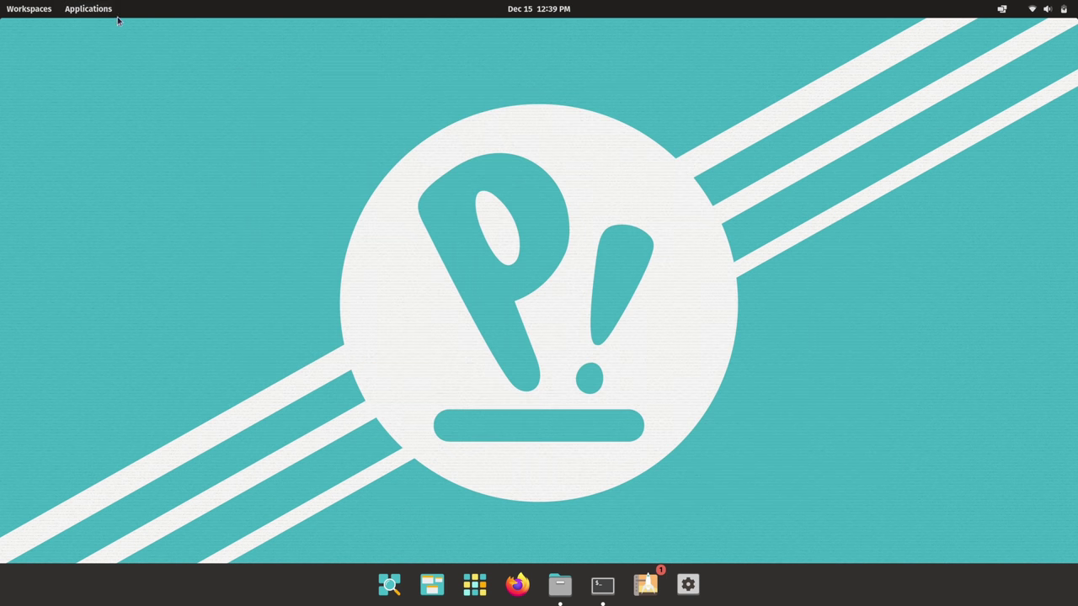
left_click(91, 10)
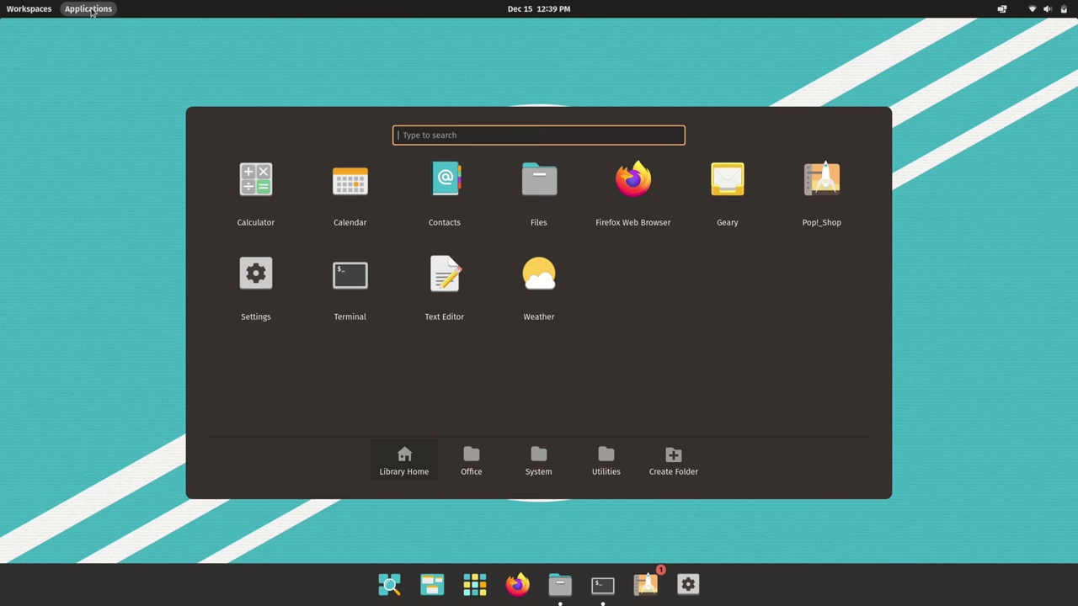
left_click(91, 10)
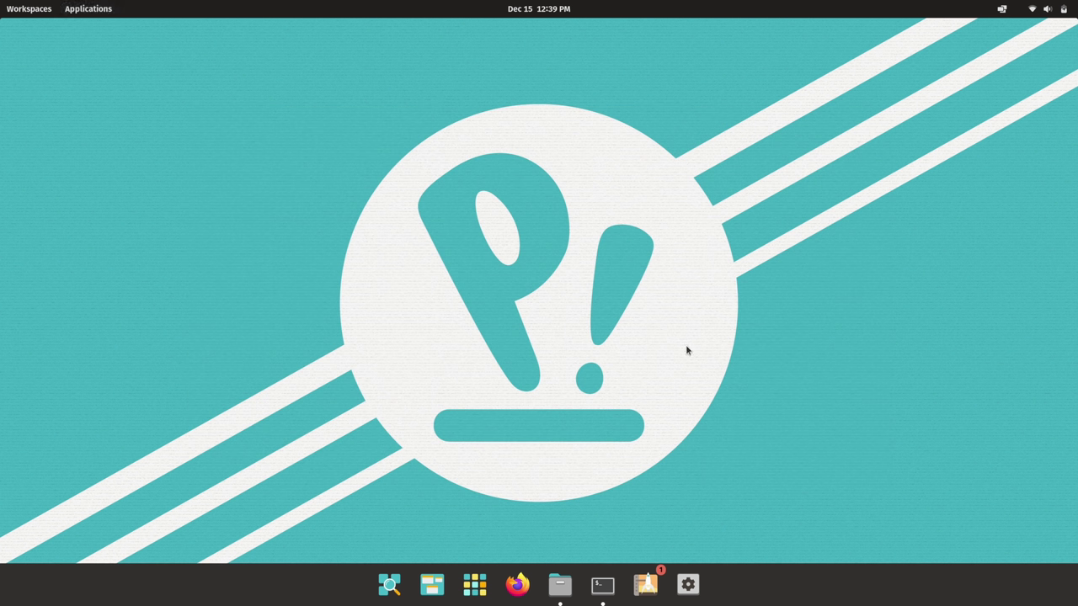
key("super+f")
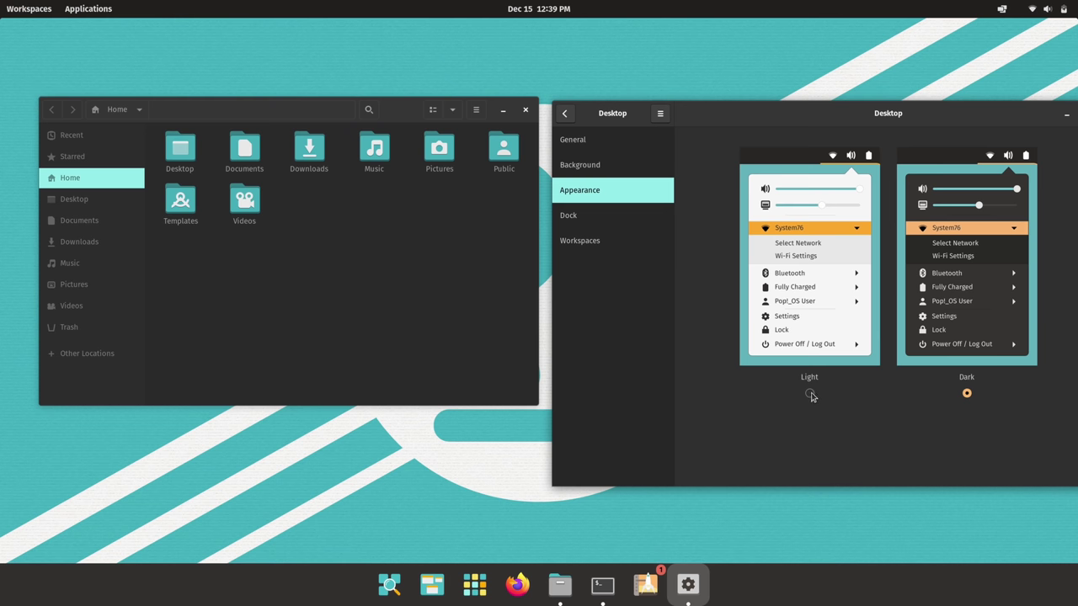
- Preview the Light style, return to Dark, then close Settings and the Files window
left_click(809, 393)
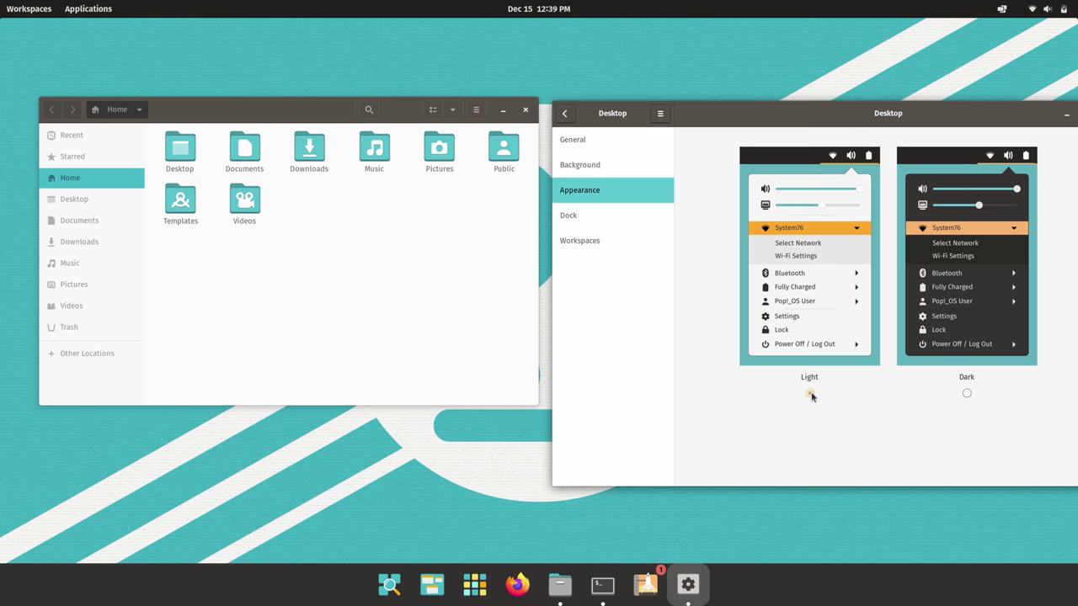
left_click(966, 395)
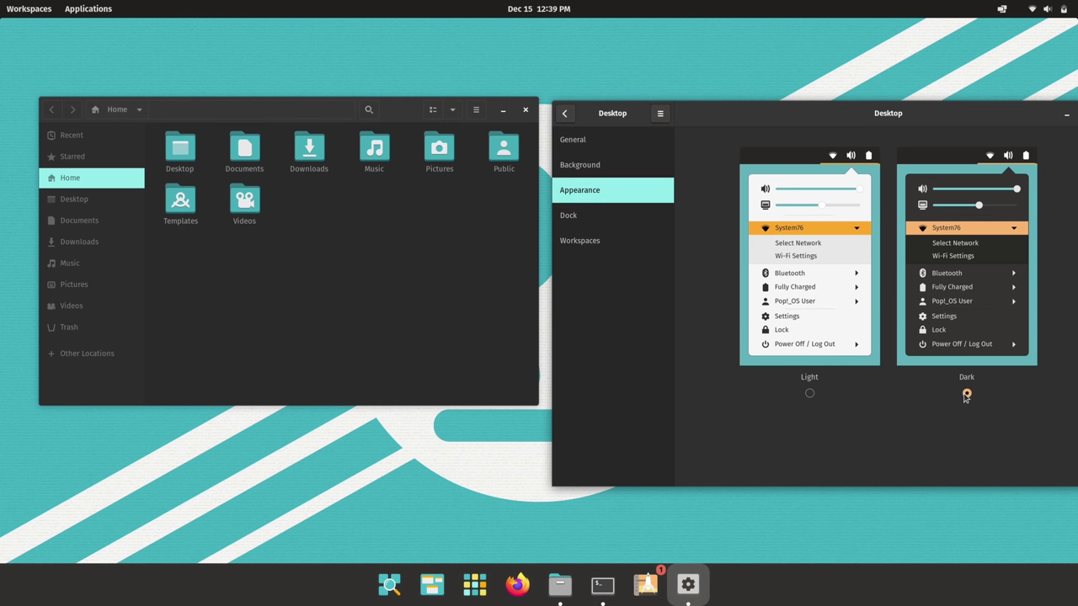
right_click(917, 110)
left_click(924, 261)
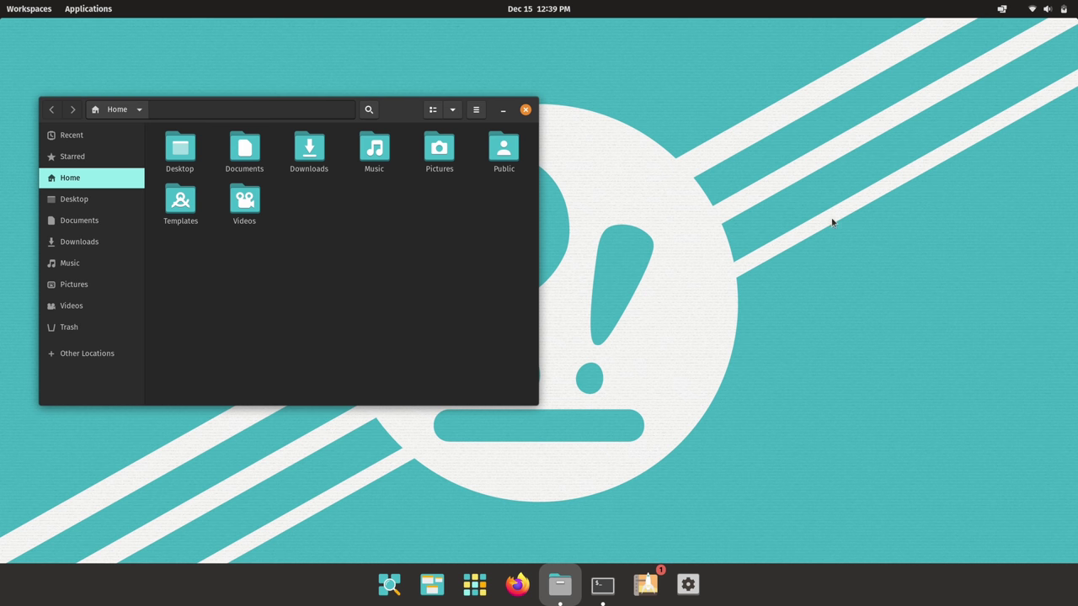
left_click(526, 109)
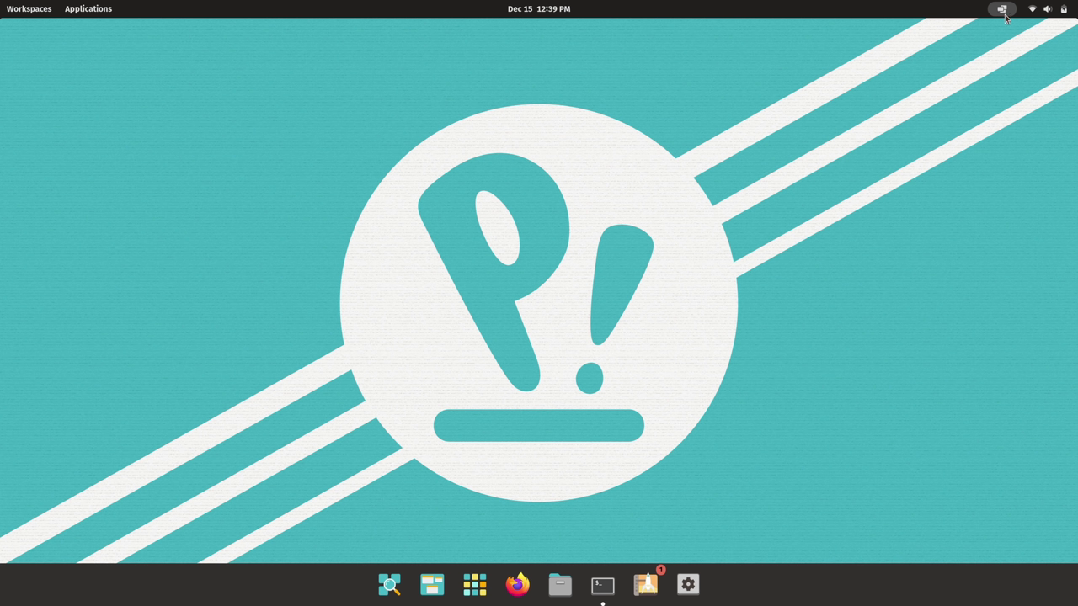
- Enable Tile Windows, then open Files and a new Terminal window tiled side by side
left_click(1004, 14)
left_click(1038, 48)
left_click(560, 584)
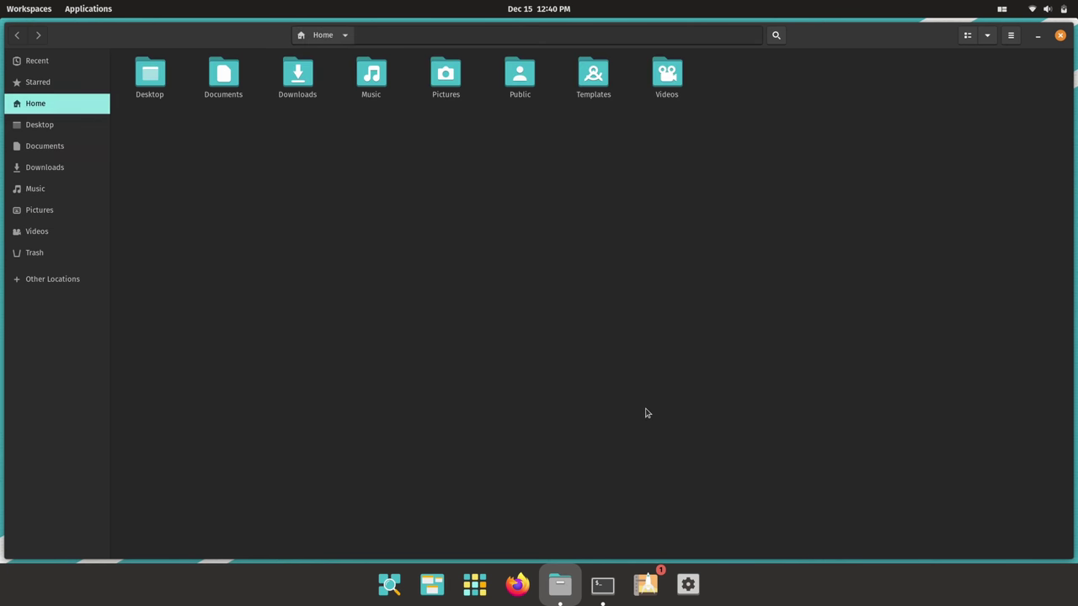
right_click(603, 584)
left_click(626, 469)
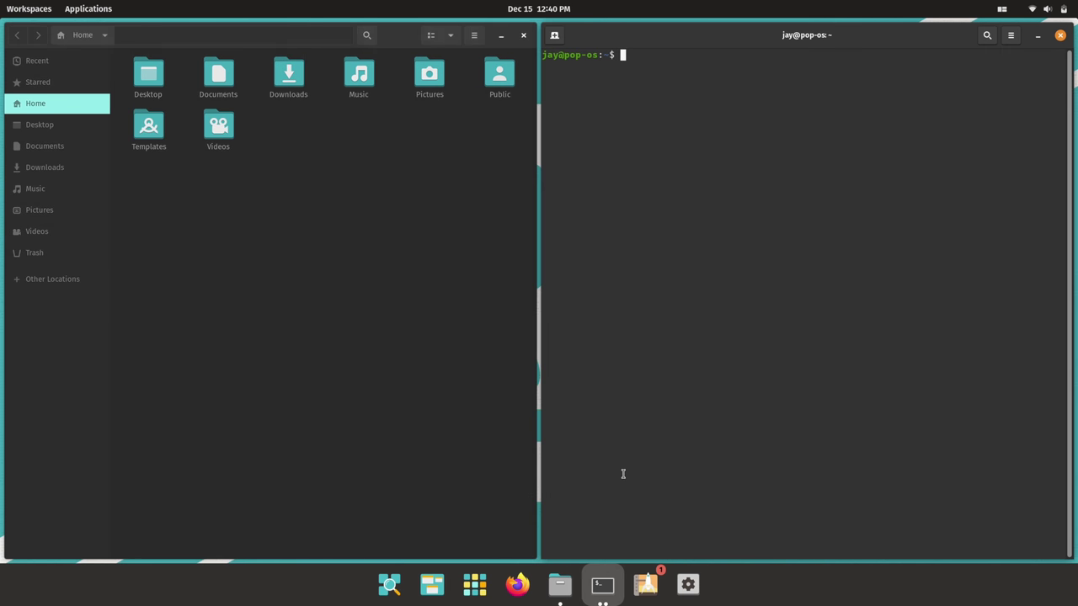
- Search for 'firefox' in the Pop launcher
key("super")
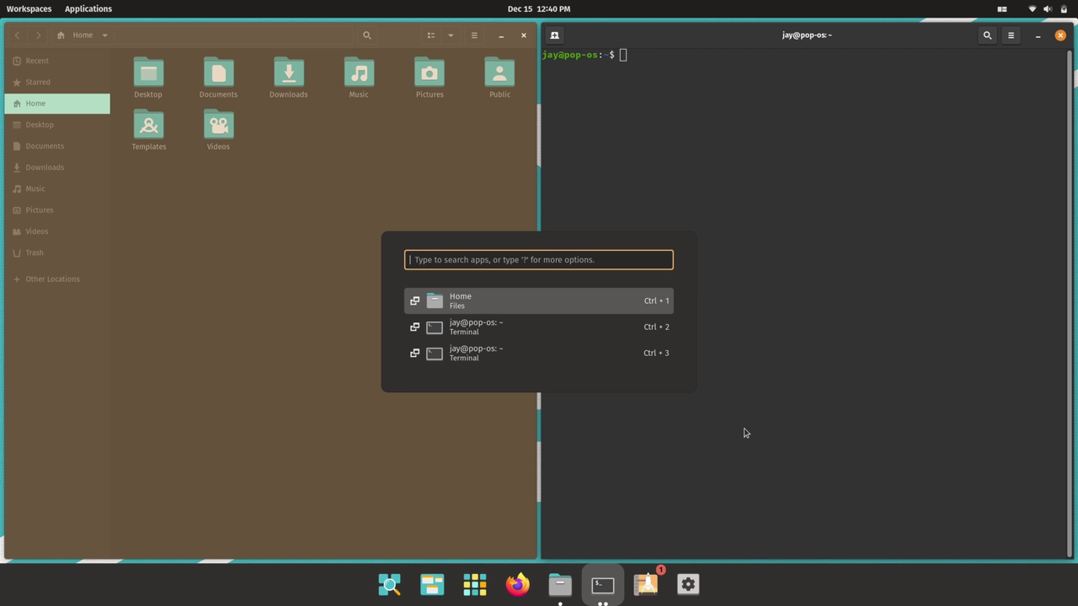
type("firefox")
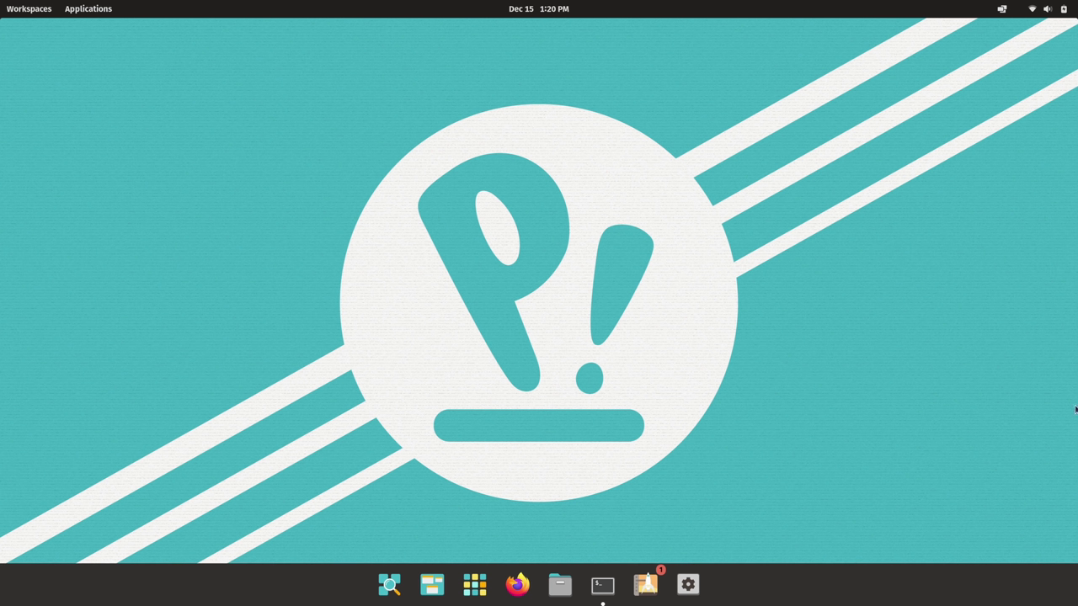
- Toggle the application library open and closed from the dock, leaving it open
left_click(89, 9)
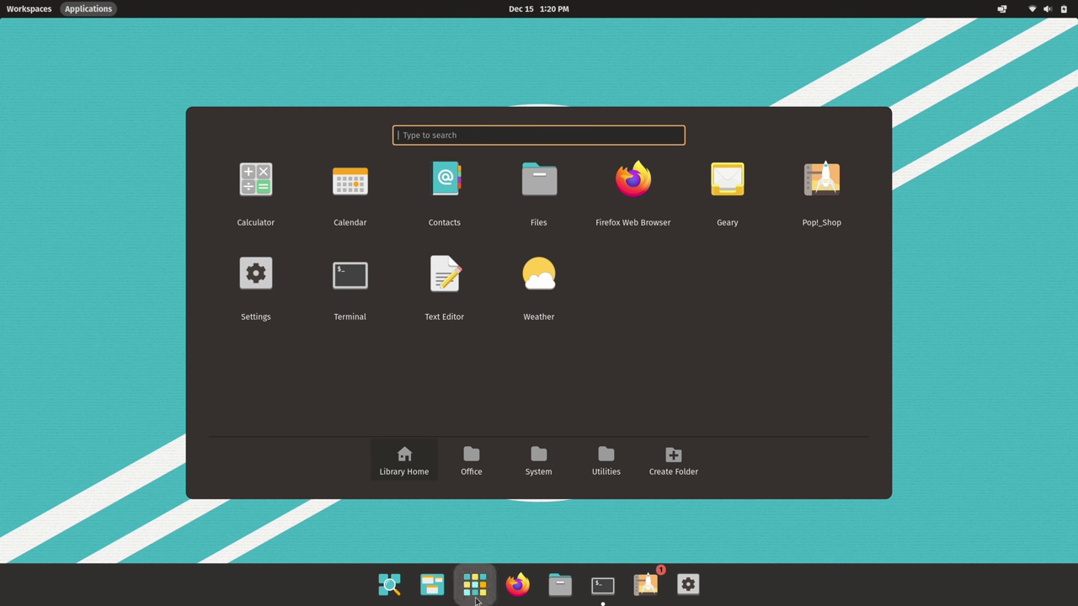
left_click(477, 598)
left_click(477, 598)
left_click(477, 598)
left_click(477, 598)
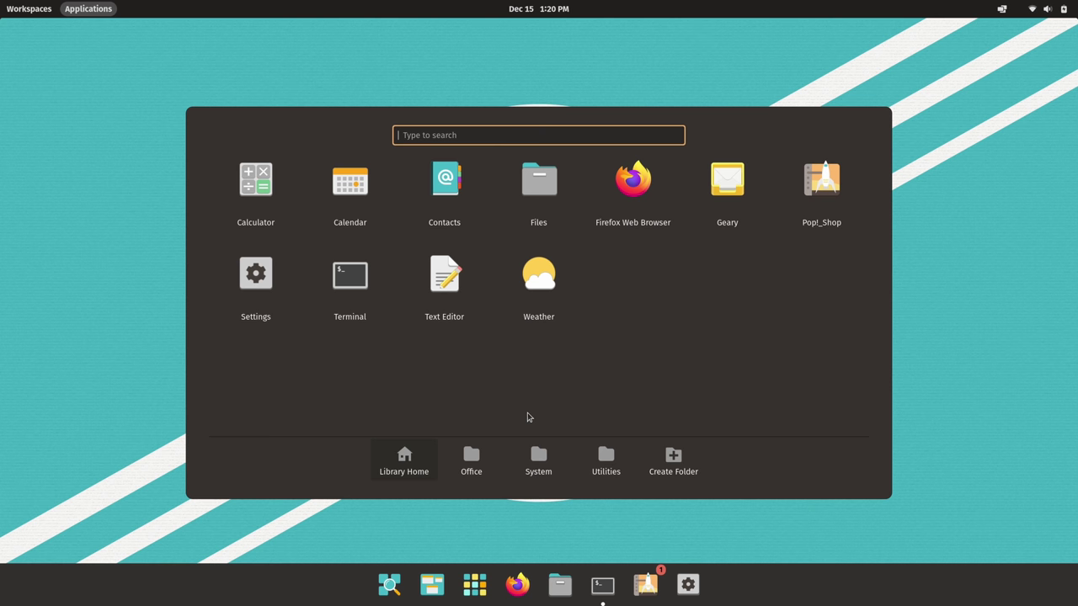
- Browse the Office, System and Utilities app folders, then start a new app folder
left_click(474, 459)
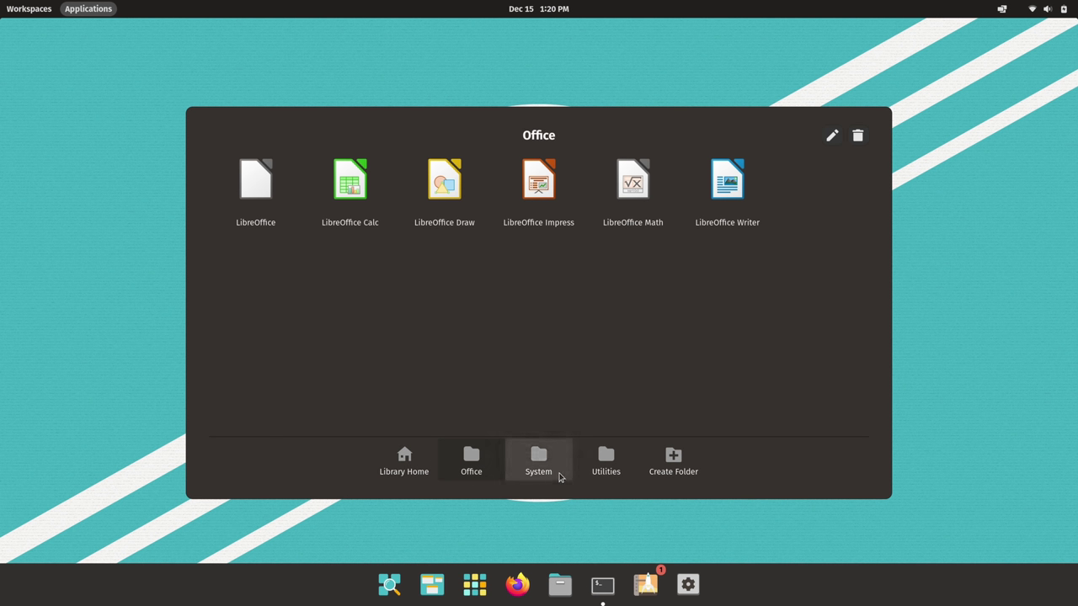
left_click(559, 476)
left_click(603, 478)
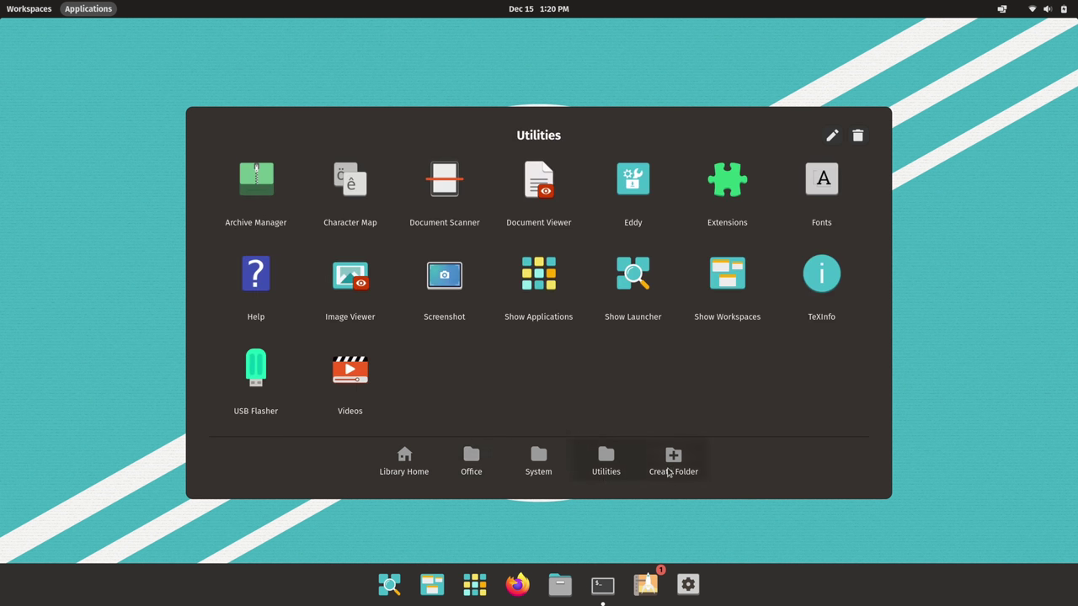
left_click(668, 474)
- Create an app folder named 'System Tools' and open it
type("System Tools")
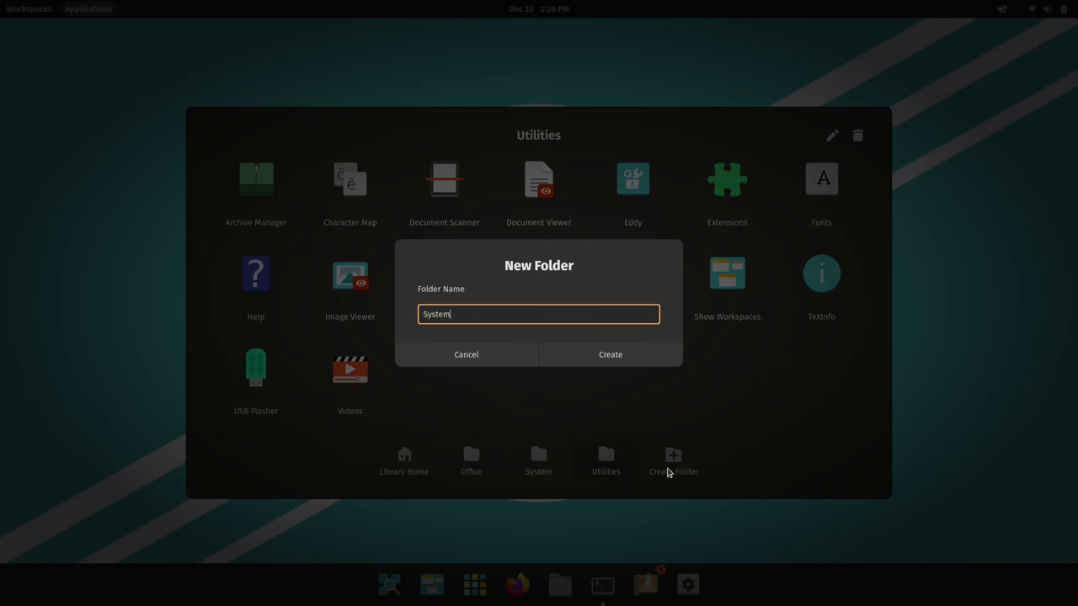
left_click(611, 361)
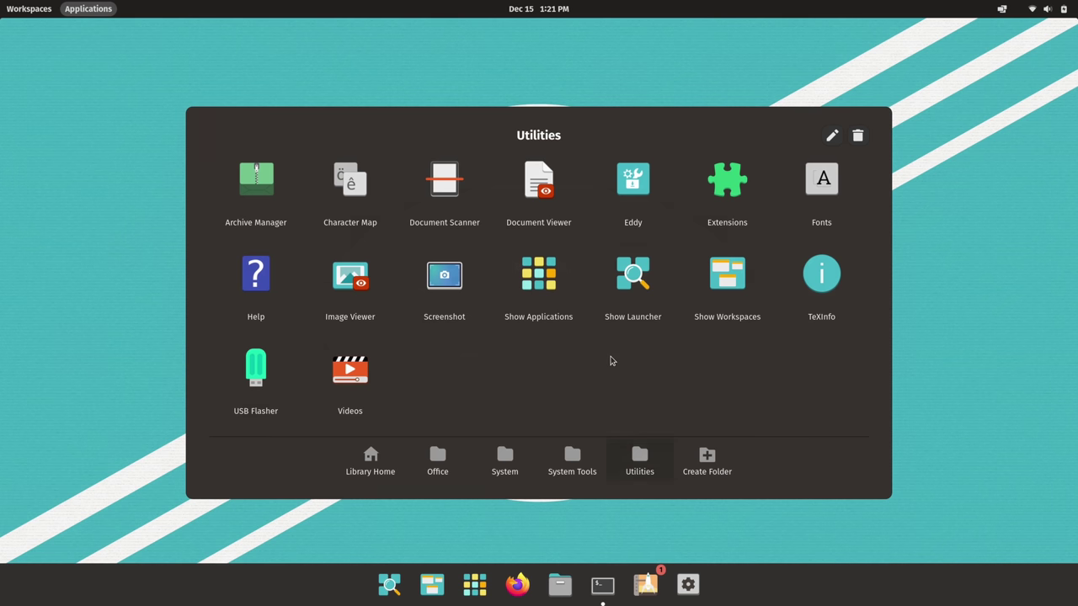
left_click(579, 459)
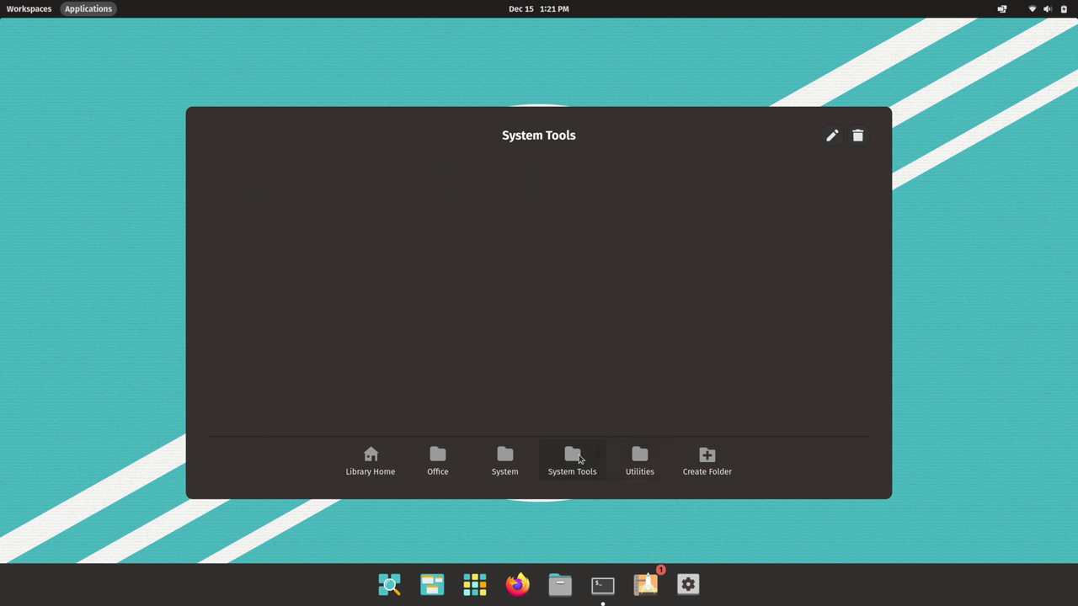
- Move Show Workspaces, Show Applications and System Monitor into the System Tools folder
left_click(515, 464)
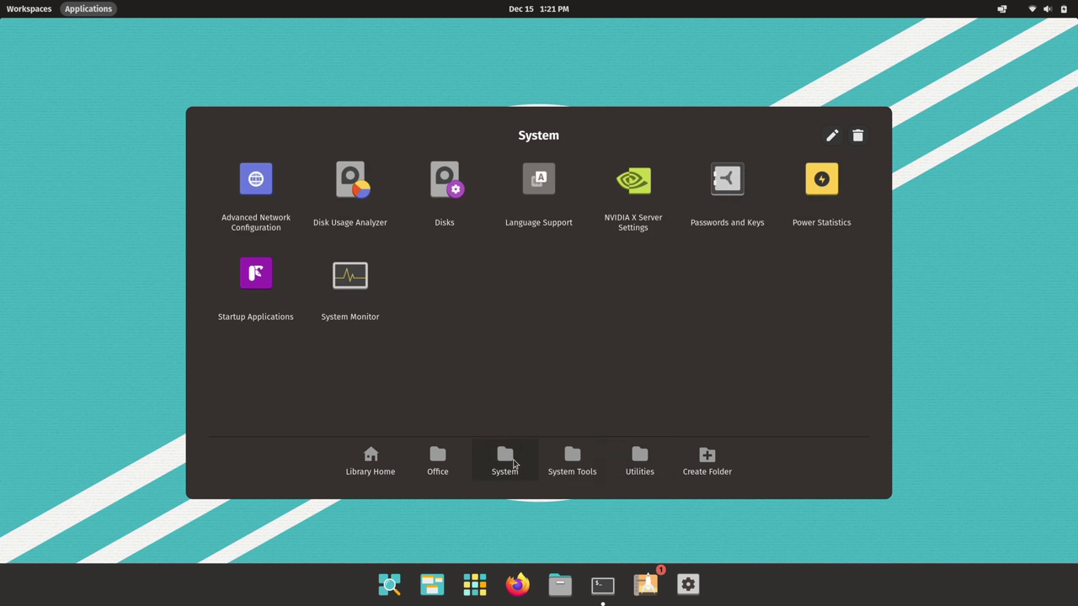
left_click(642, 475)
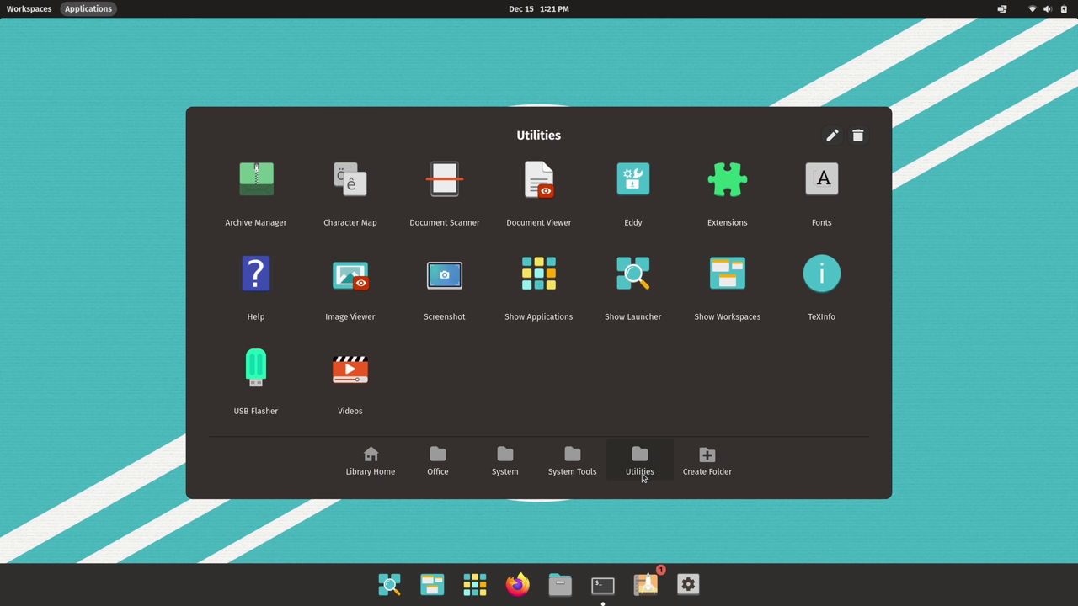
left_click_drag(729, 284, 587, 453)
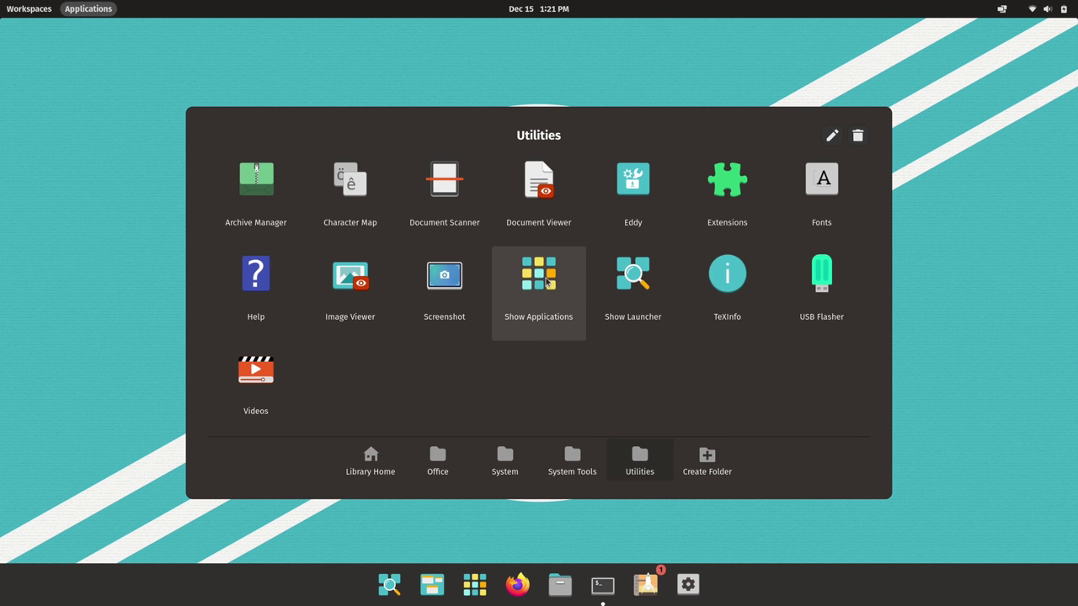
left_click_drag(546, 282, 571, 468)
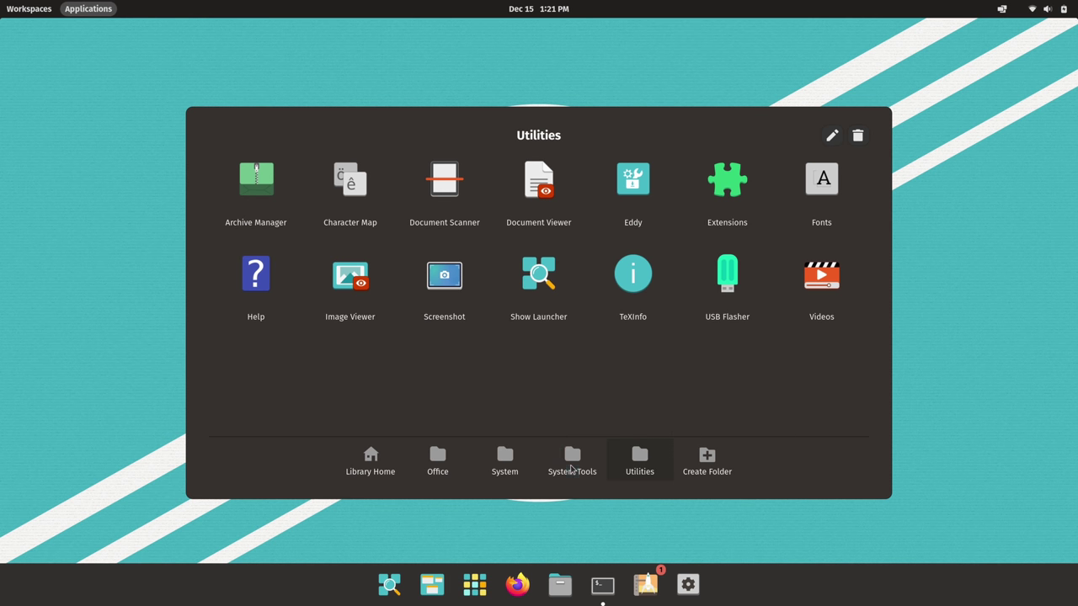
left_click(491, 460)
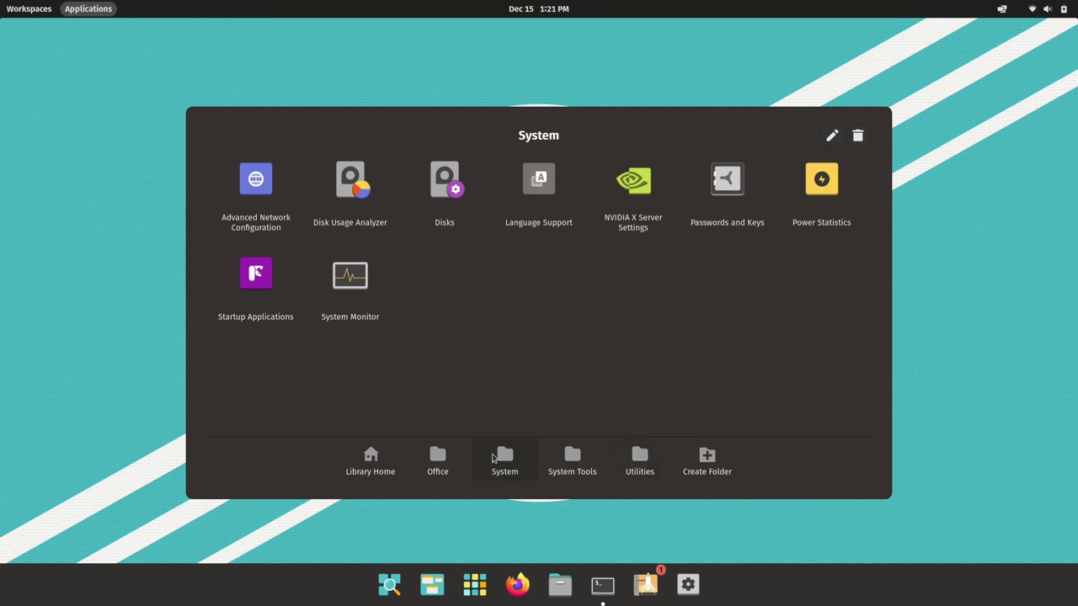
left_click_drag(360, 292, 577, 467)
left_click(577, 468)
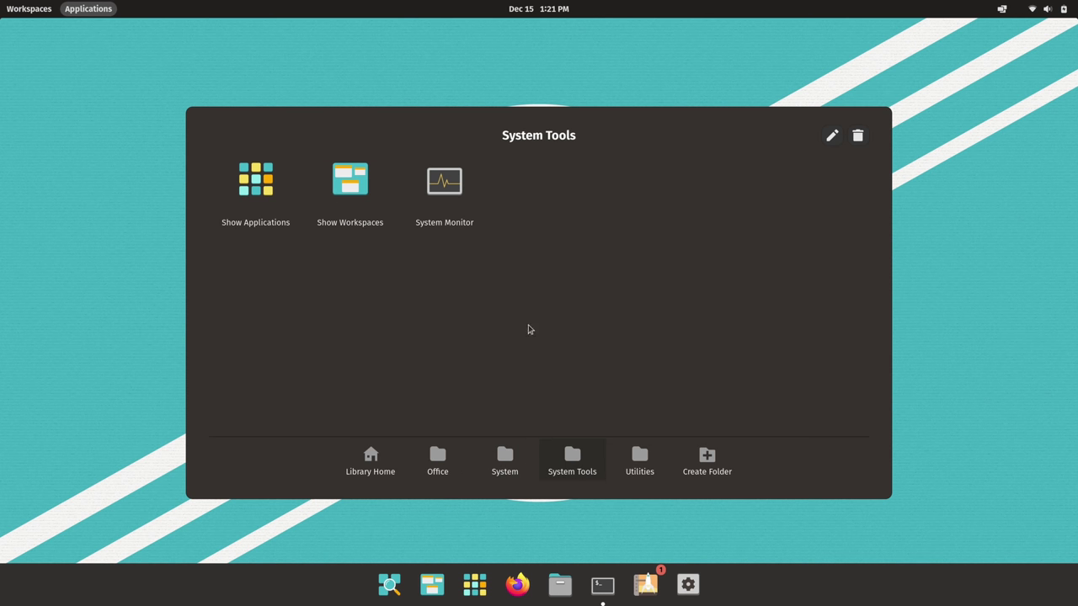
- Create a folder named 'app folders are awesome', then delete it
left_click(729, 473)
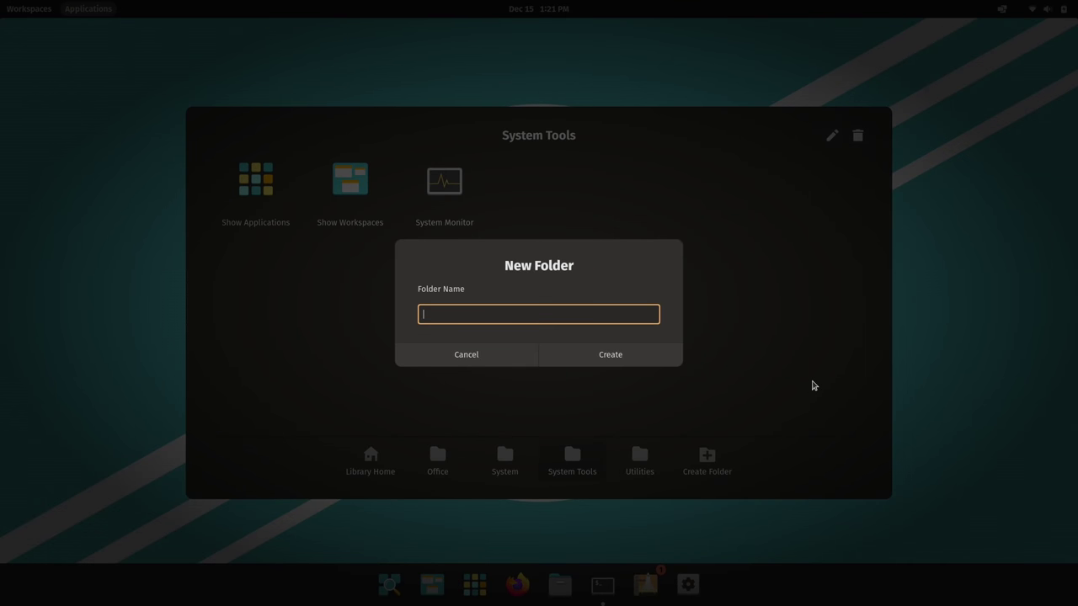
type("app folders are awesome")
left_click(633, 360)
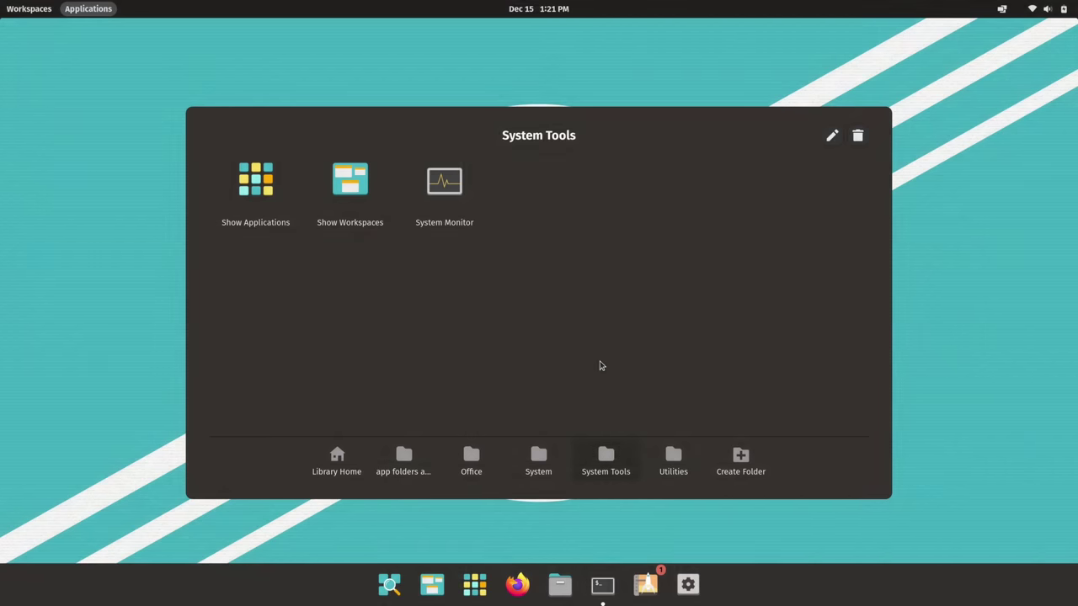
left_click(403, 456)
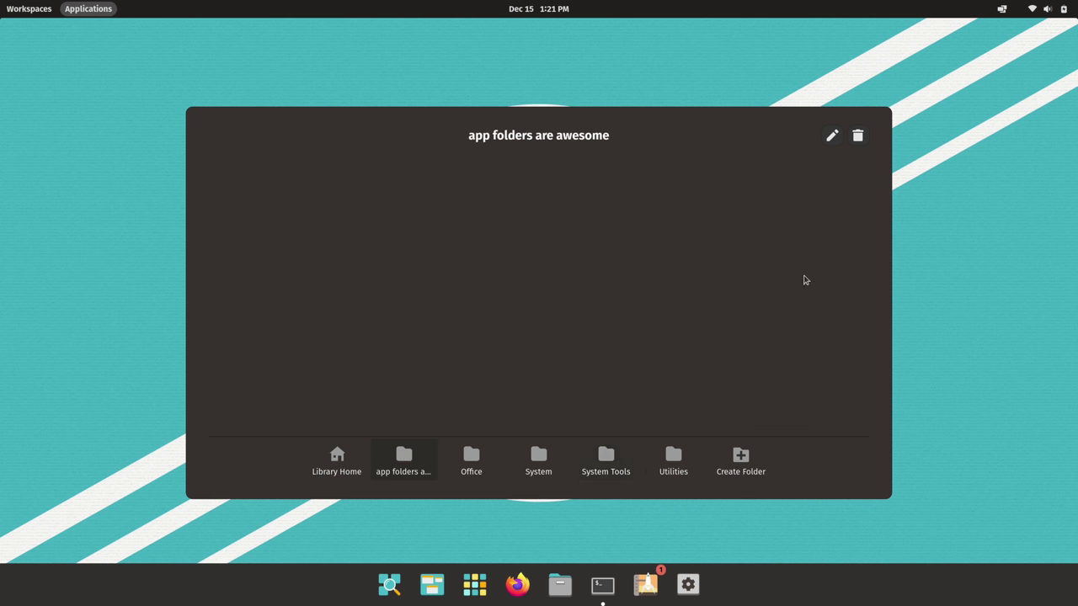
left_click(858, 139)
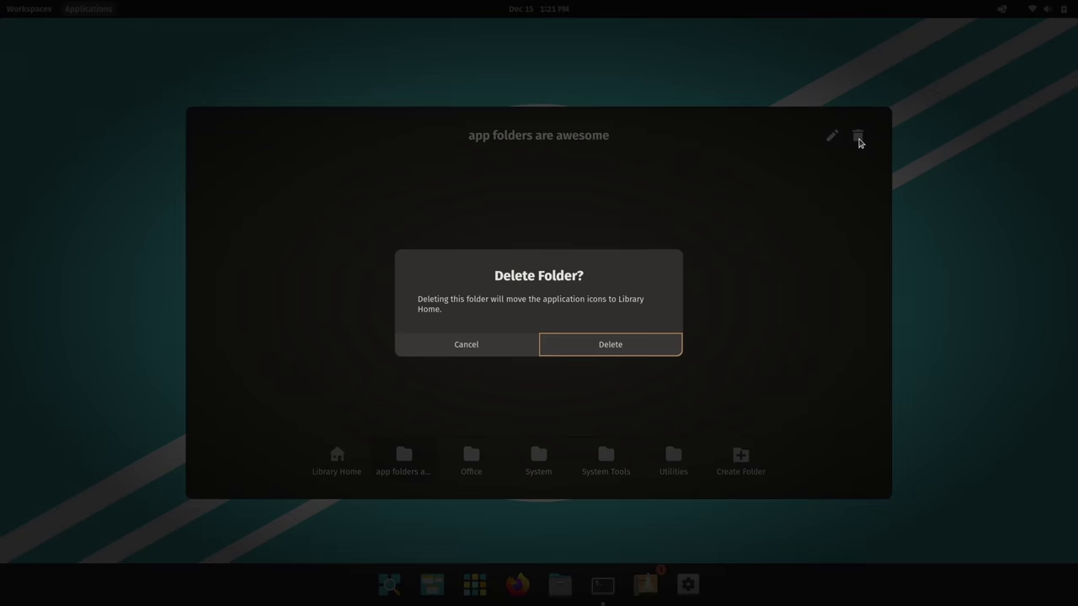
left_click(626, 343)
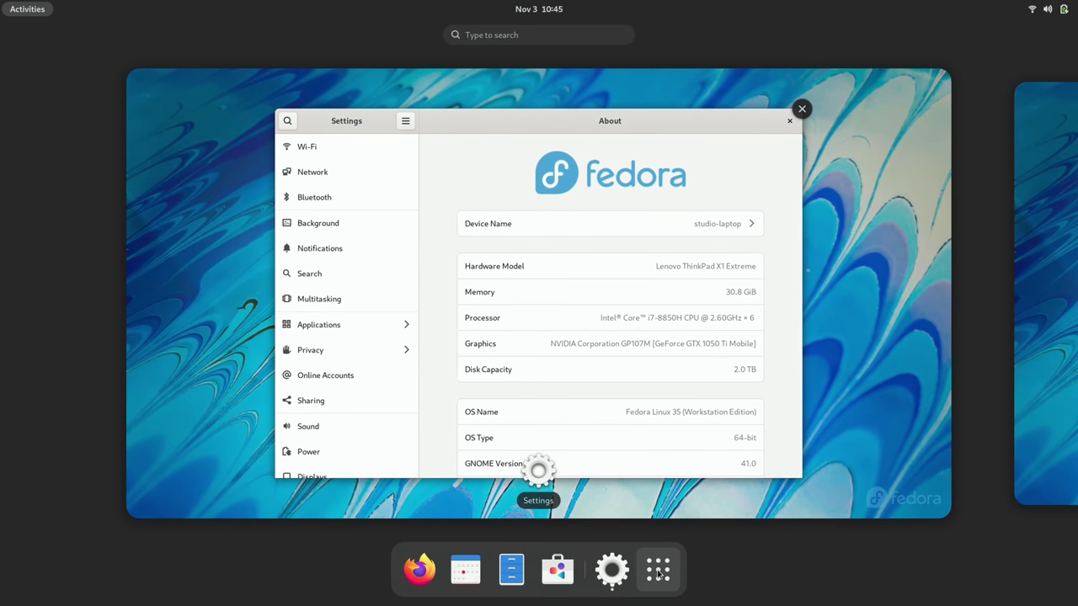
- Show Fedora's full-screen application grid from the dock, over the Firefox window
left_click(657, 572)
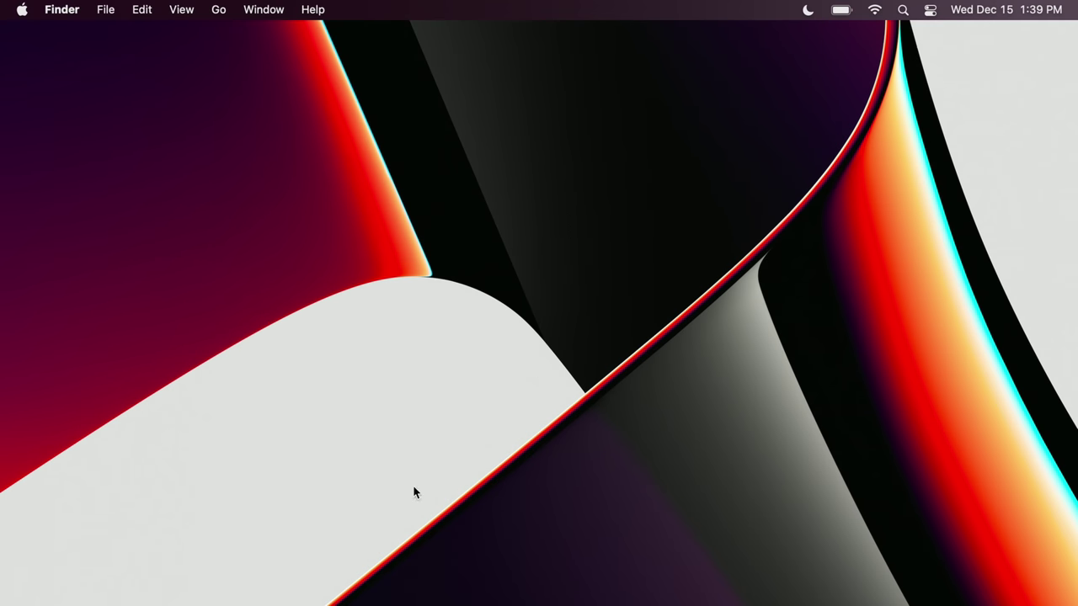
mouse_move(386, 594)
left_click(96, 573)
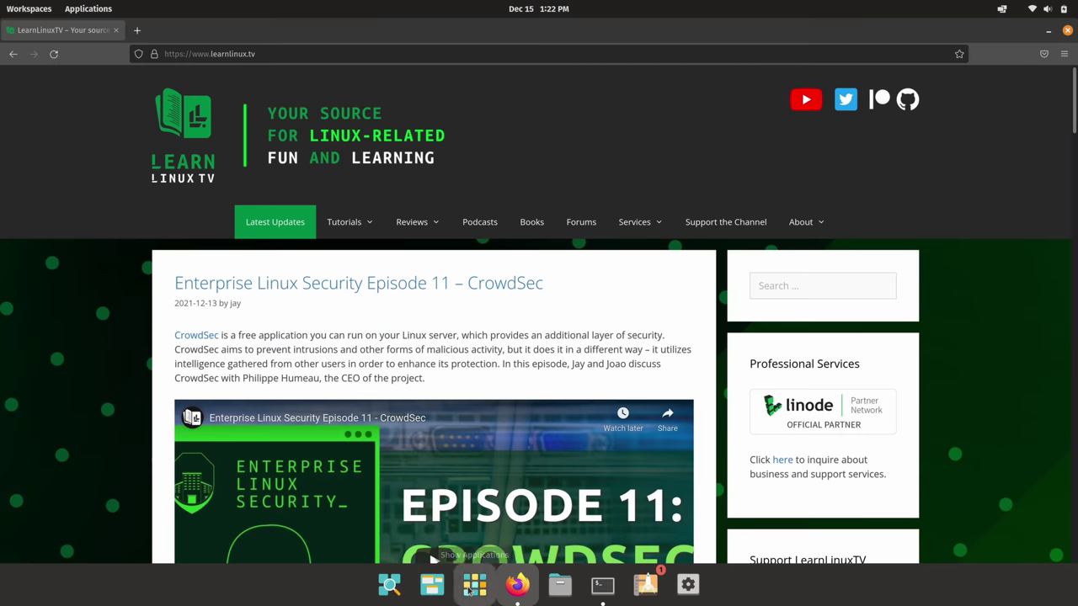
- Close the Firefox window and reopen the application library over the bare desktop
left_click(472, 590)
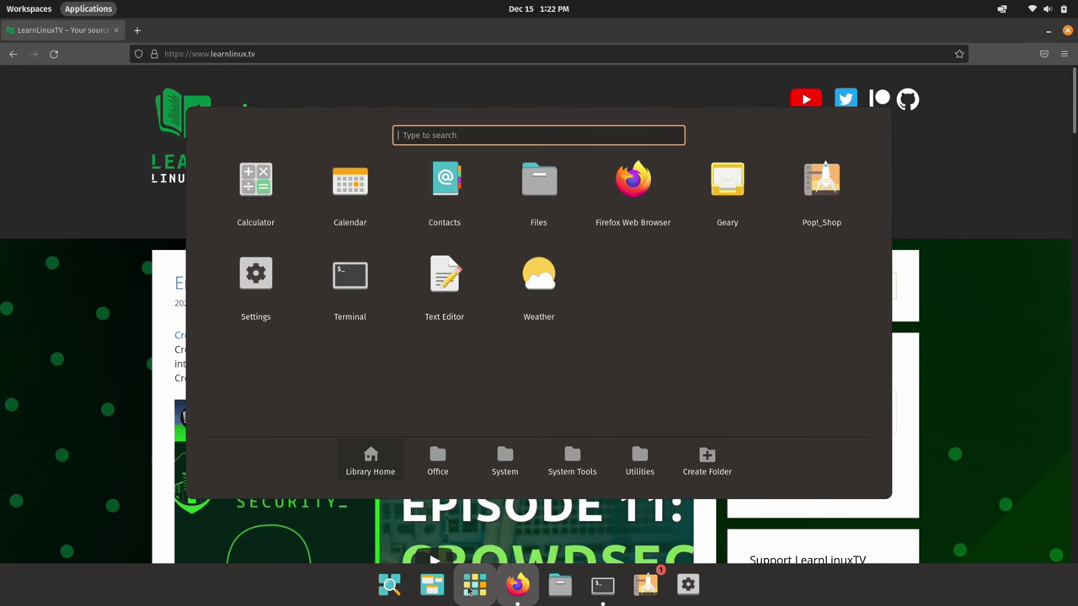
left_click(470, 592)
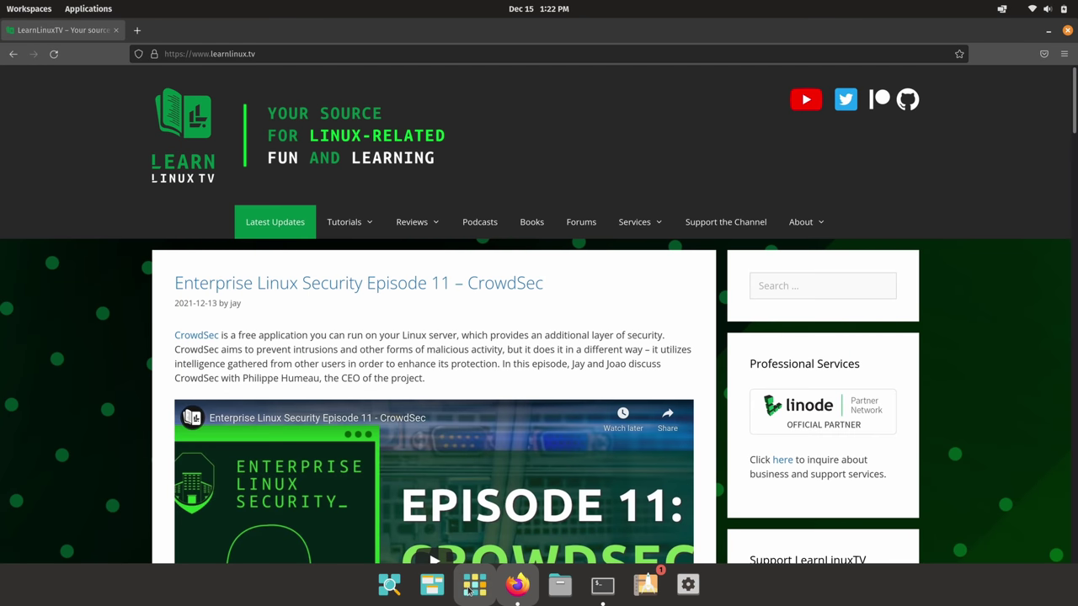
left_click(469, 592)
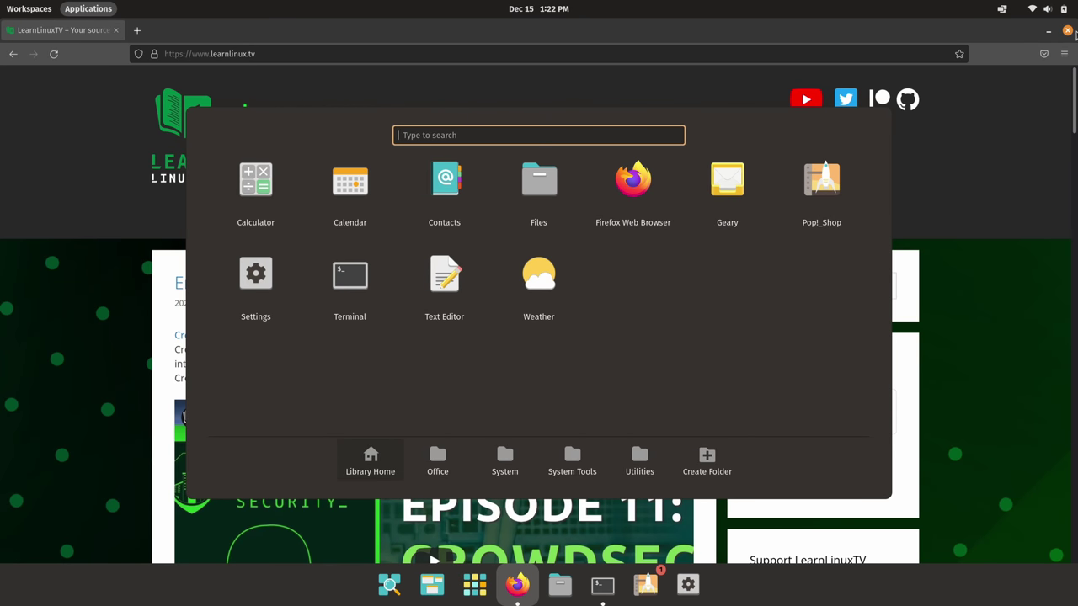
left_click(1044, 95)
left_click(1067, 31)
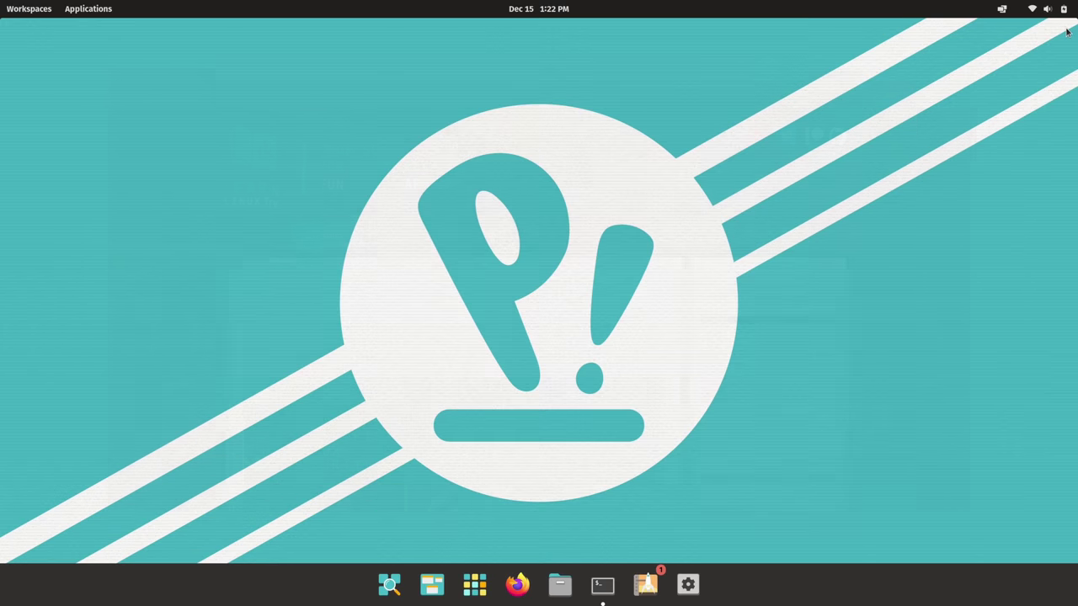
left_click(475, 585)
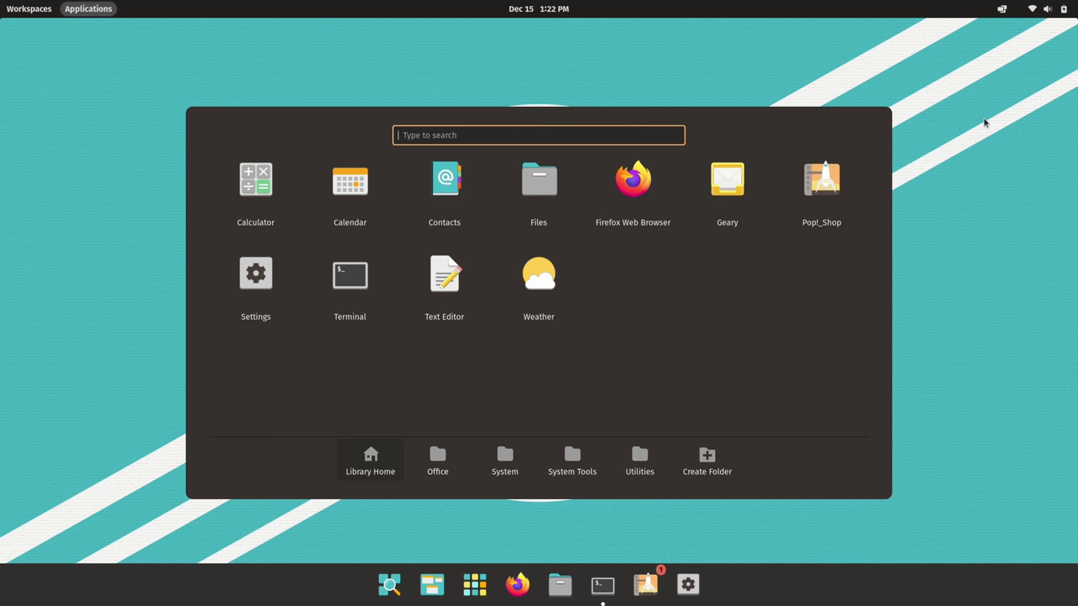
- Search for 'firefox' in the launcher and then in the application library
key("super")
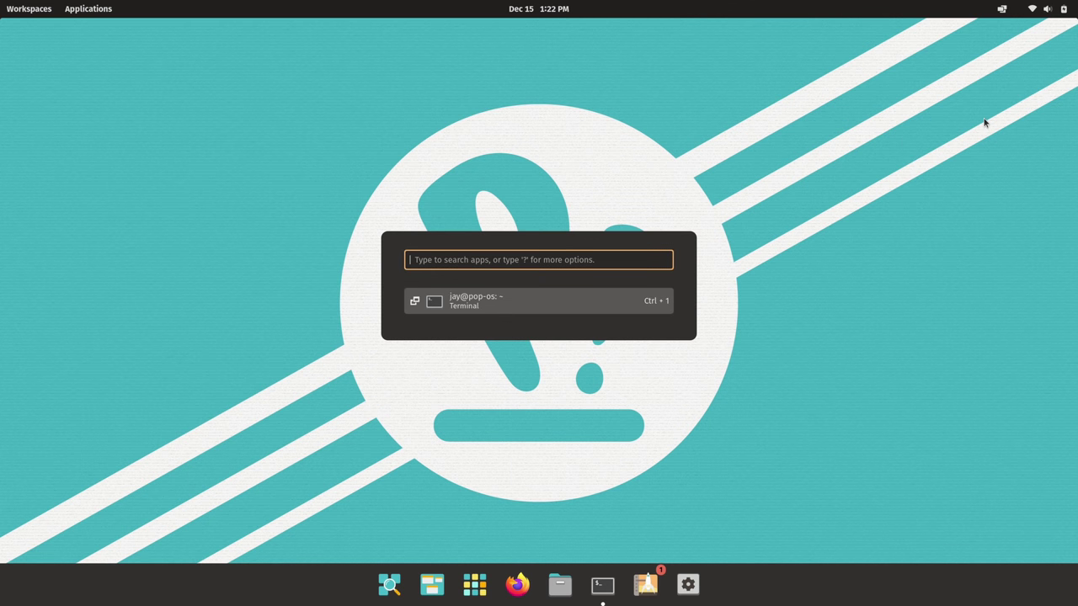
type("firefox")
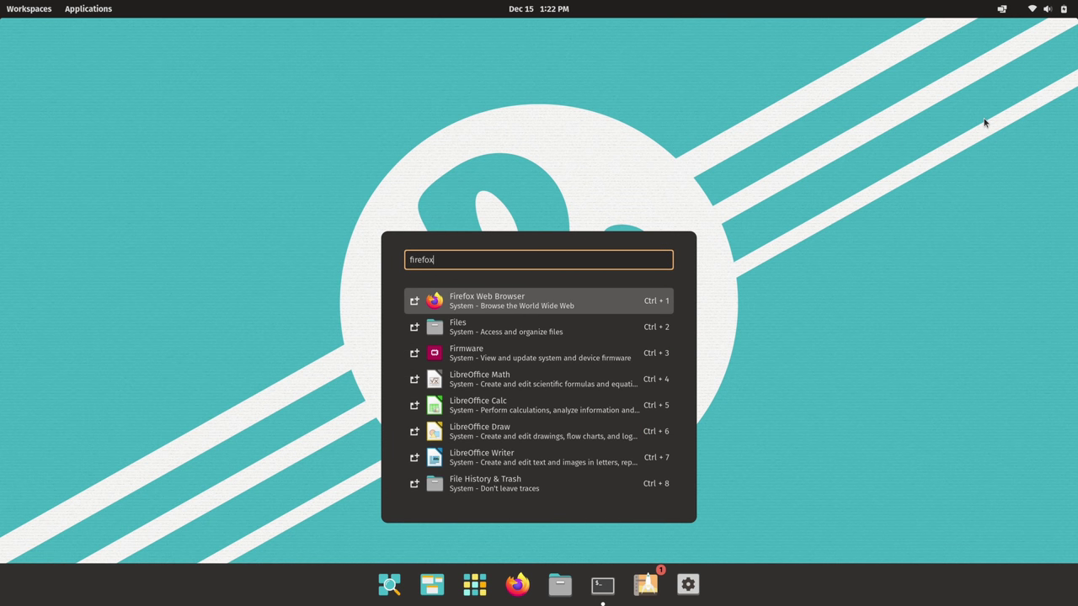
key("Return")
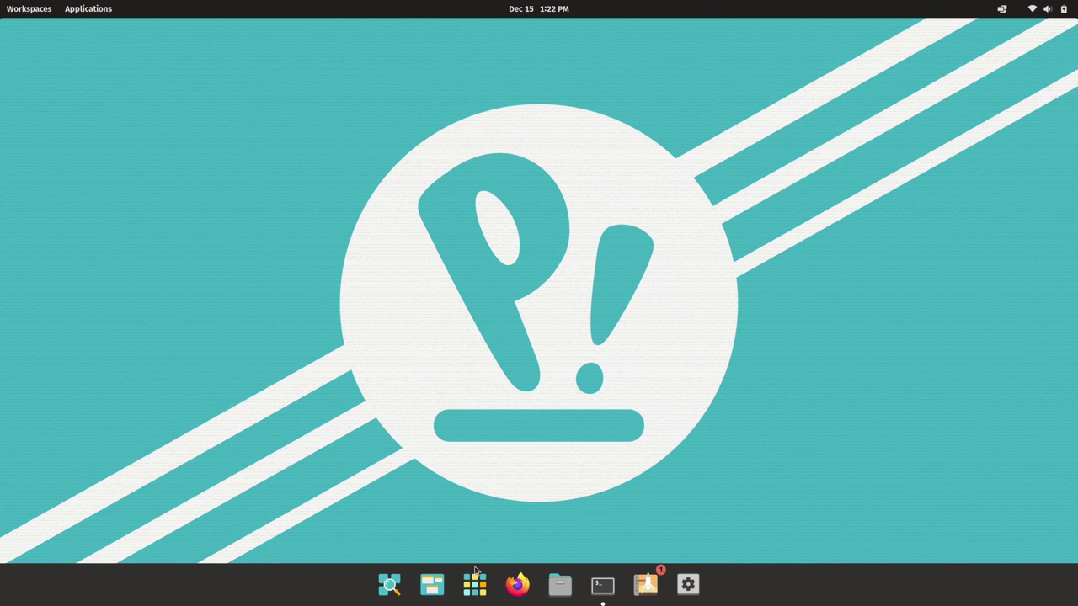
left_click(475, 585)
type("firefox")
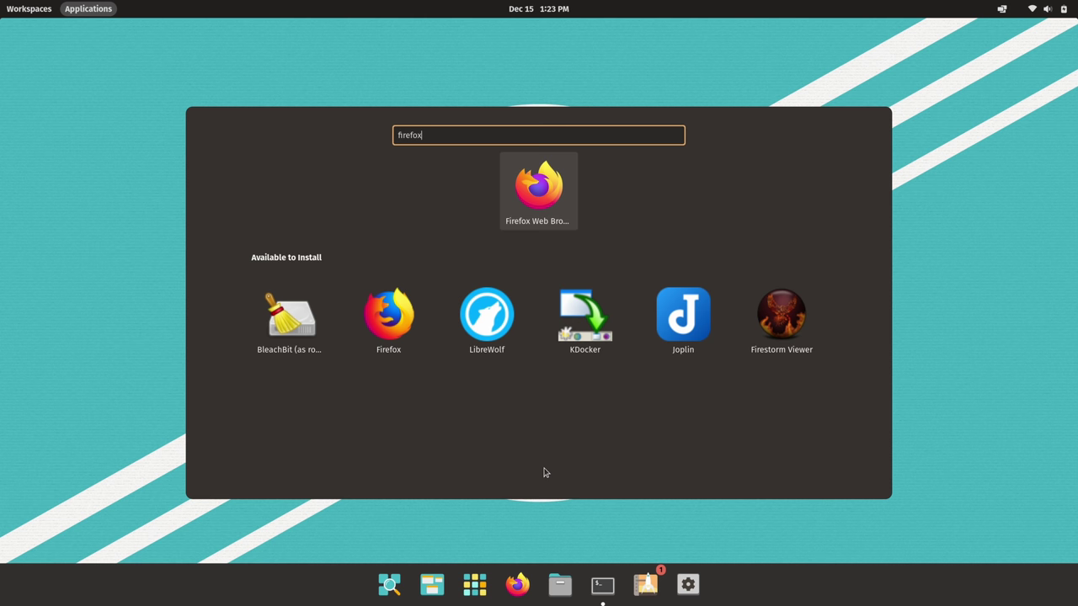
- Launch LibreOffice Writer by searching 'writer', dismiss the tip of the day, then close Writer
key("super")
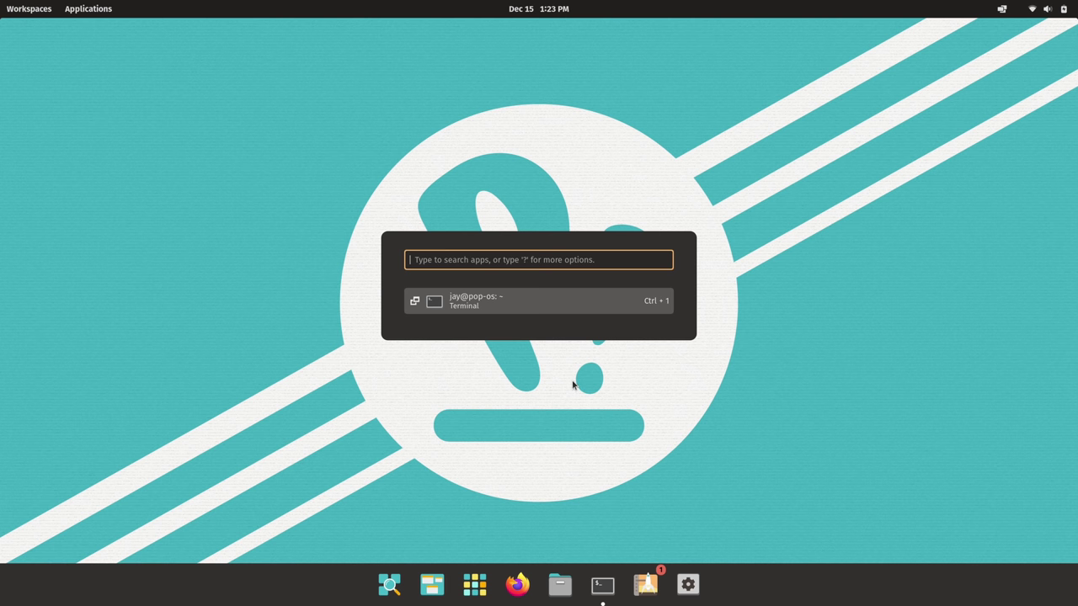
type("writer")
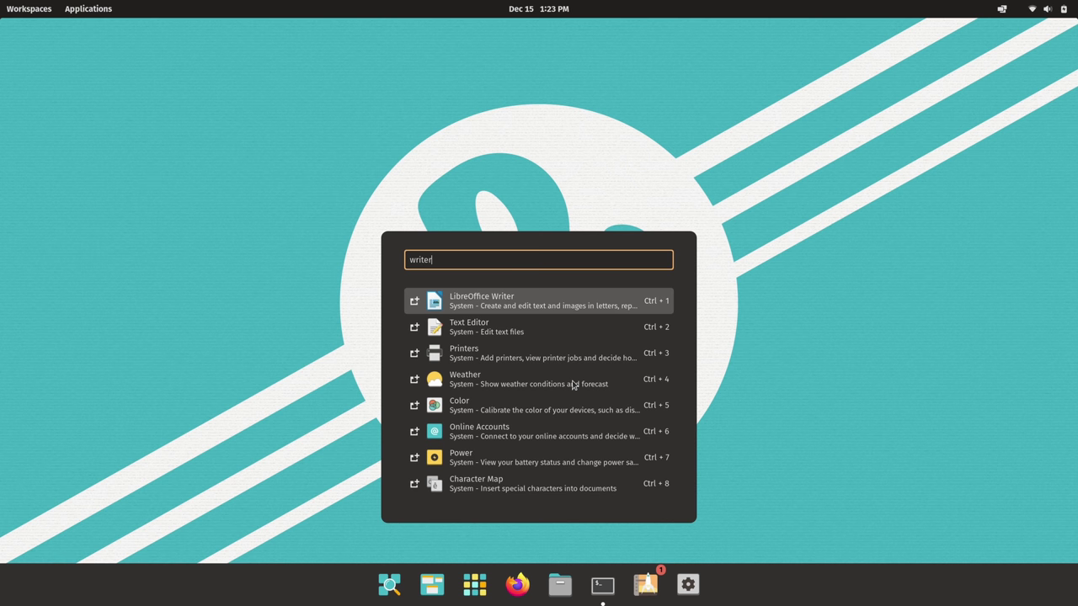
left_click(523, 308)
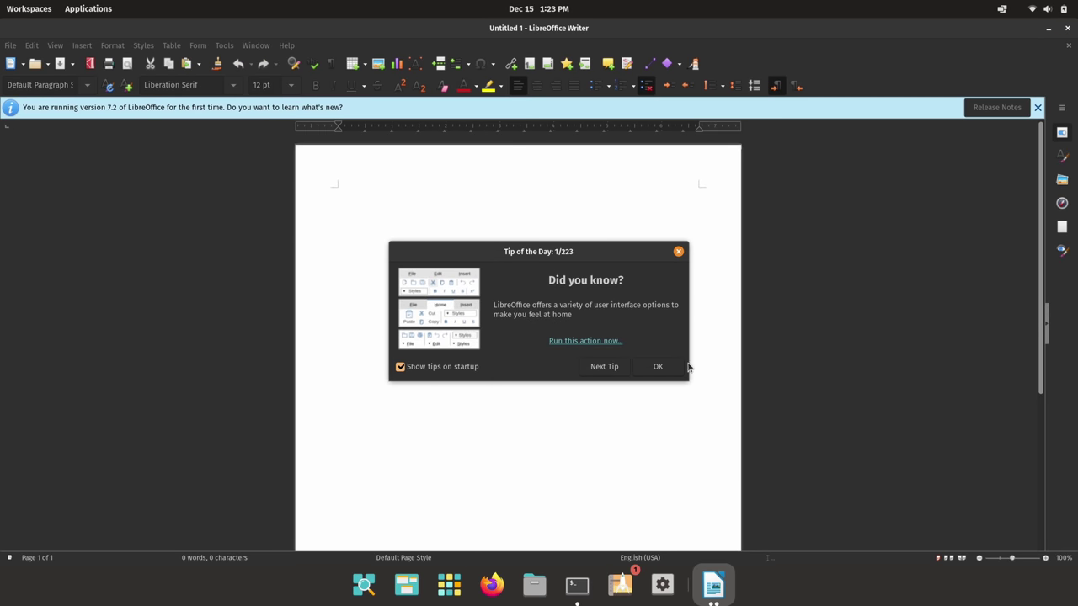
left_click(669, 367)
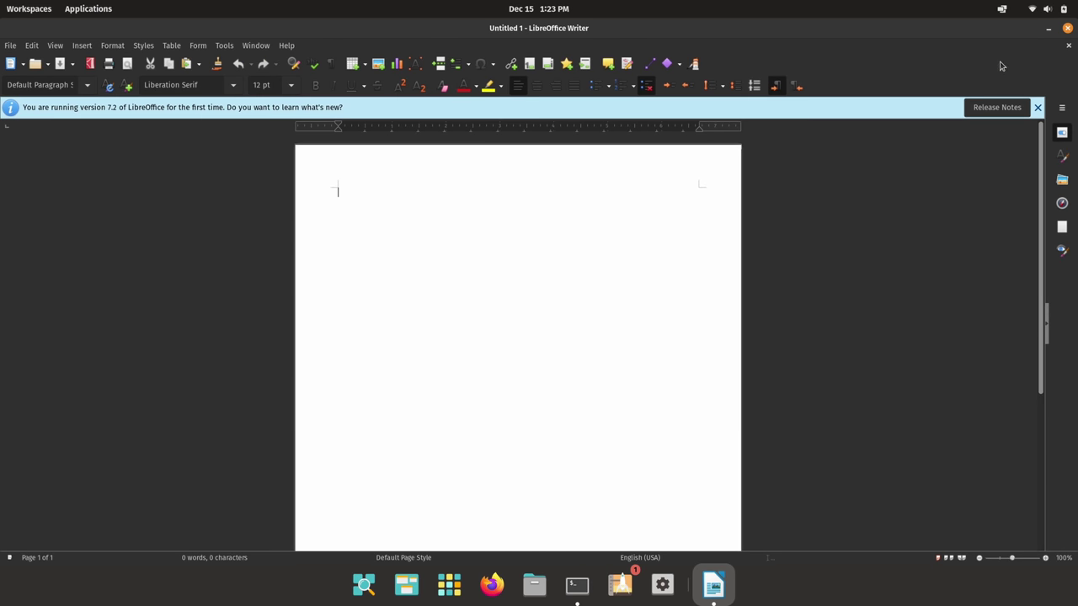
left_click(1067, 28)
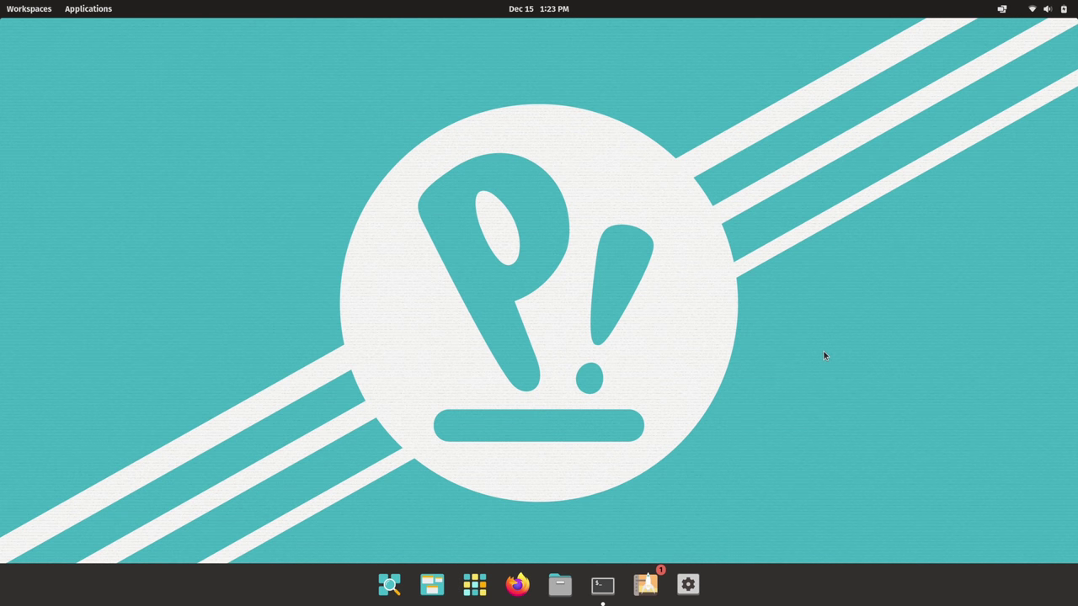
- Show and hide the application library with Super+A, then bring up the launcher search
key("super+a")
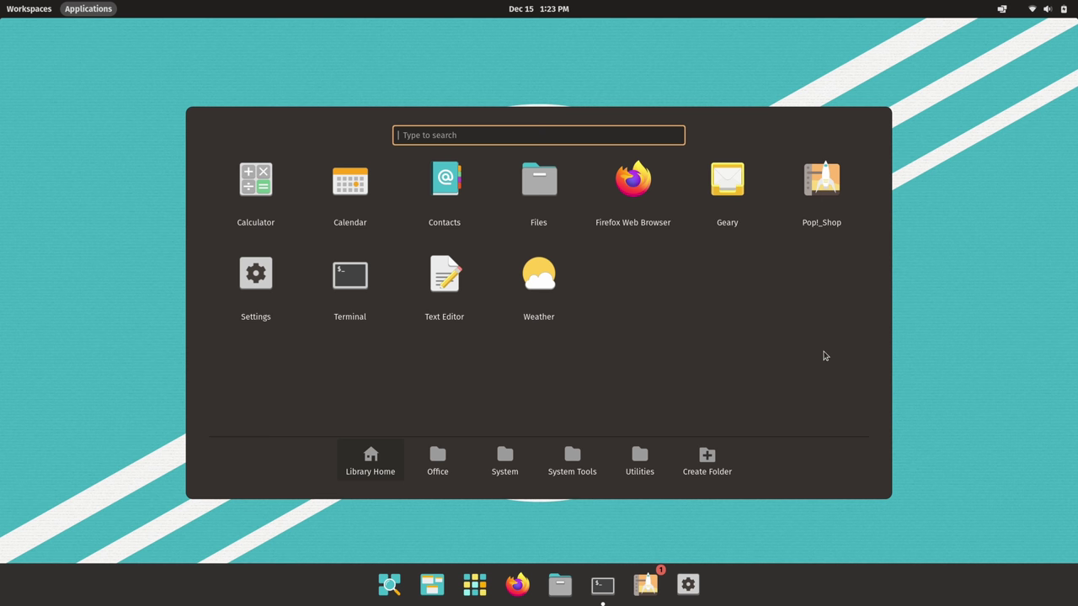
left_click(587, 529)
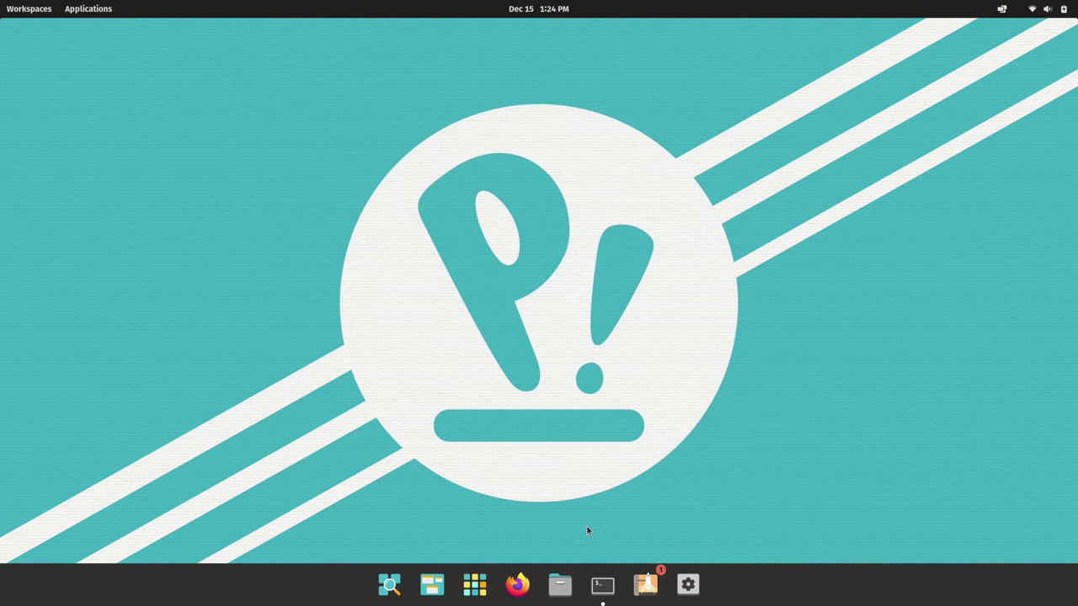
key("super")
- Launch System Monitor by searching 'system' and view its CPU, memory and network graphs
type("system")
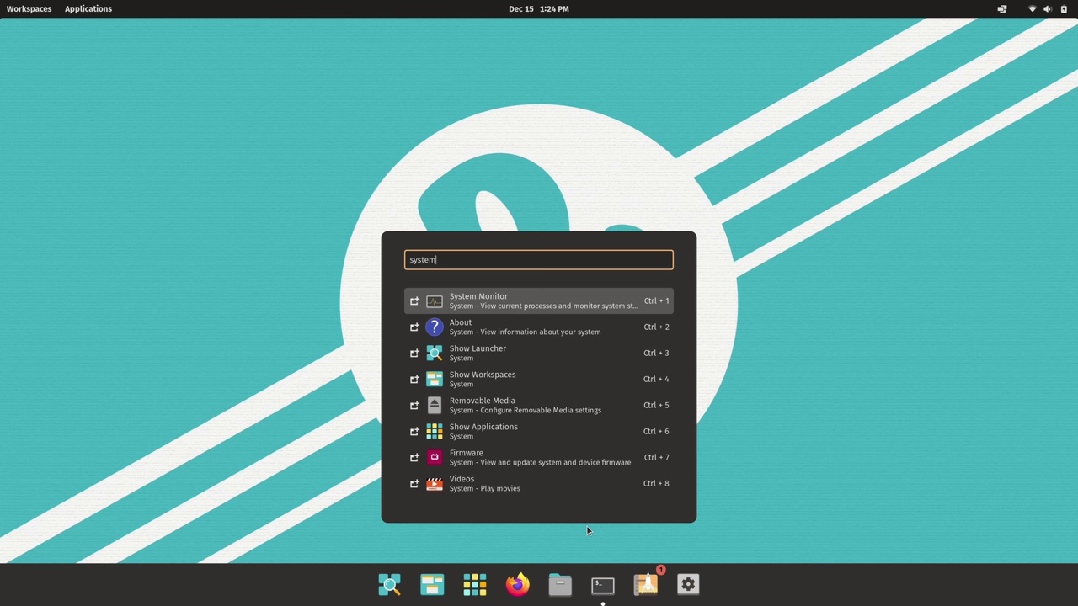
key("Return")
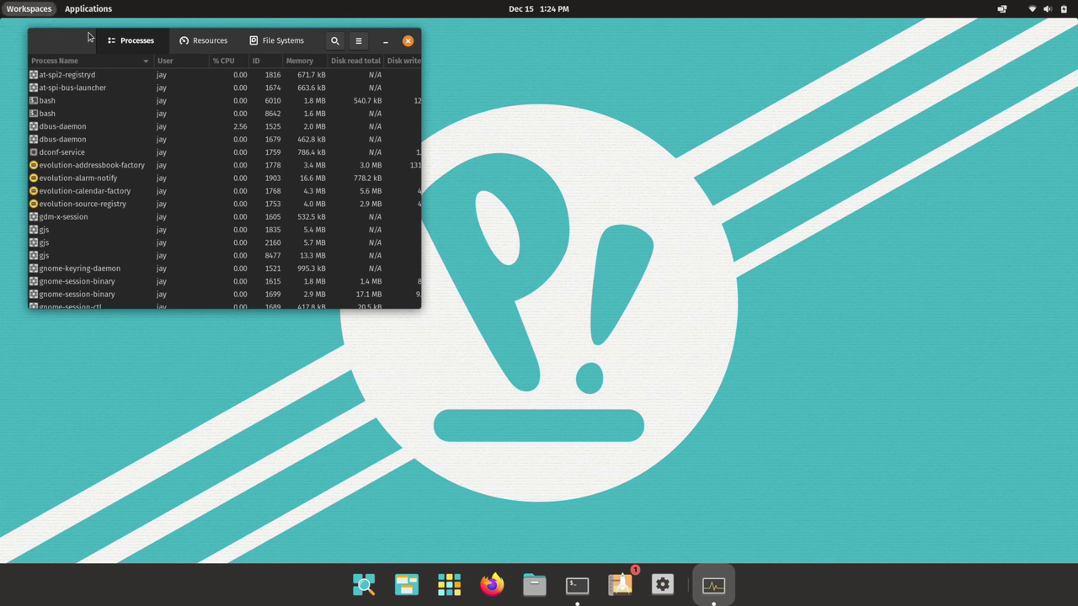
left_click(187, 42)
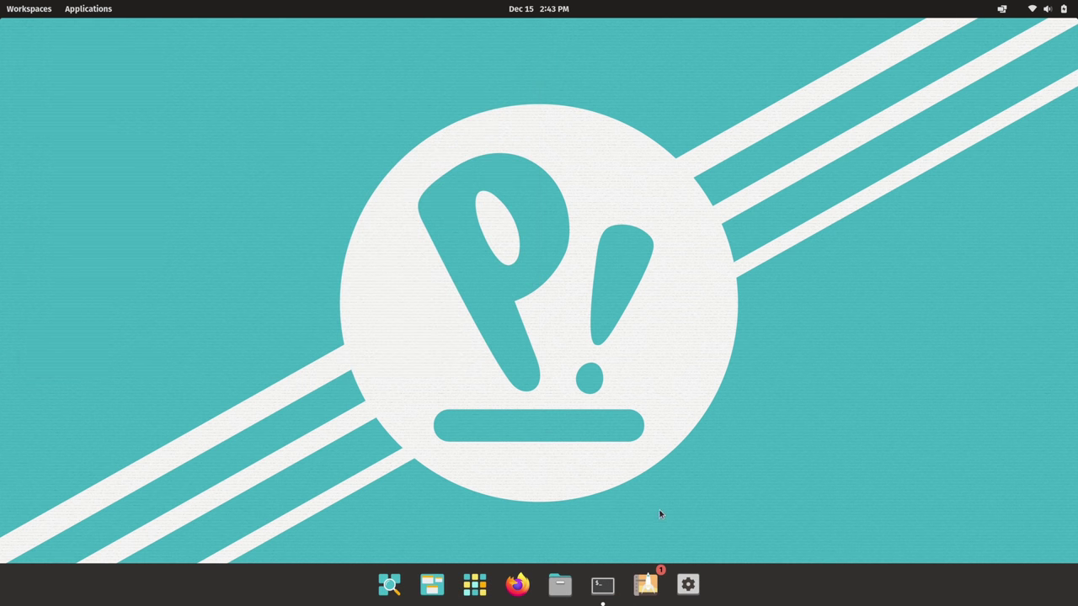
left_click(645, 584)
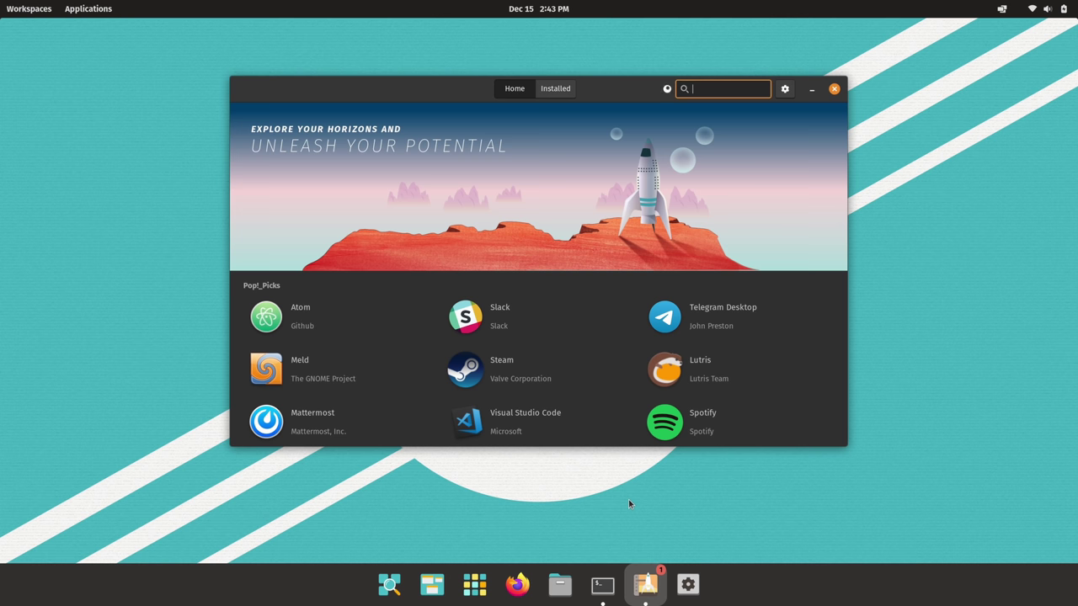
- Search Pop!_Shop for 'steam' and install Steam from its details page
type("steam")
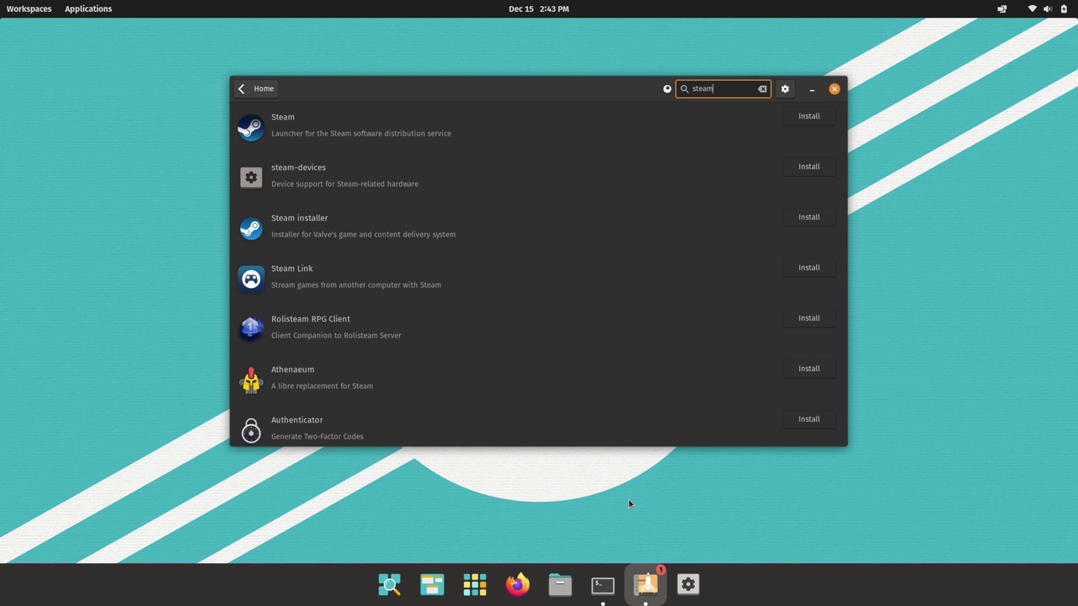
left_click(309, 137)
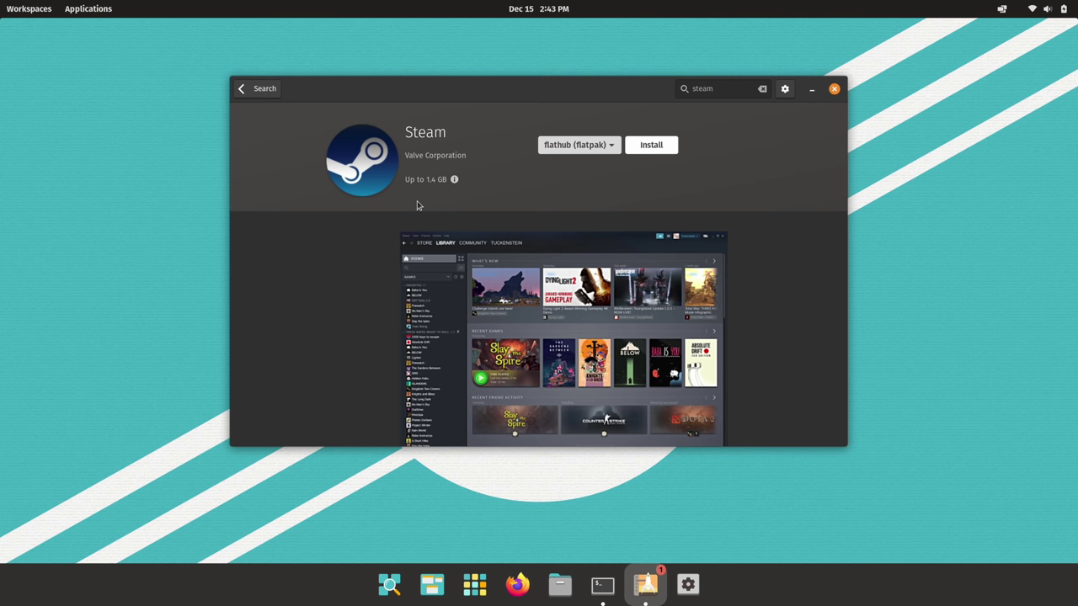
left_click(647, 148)
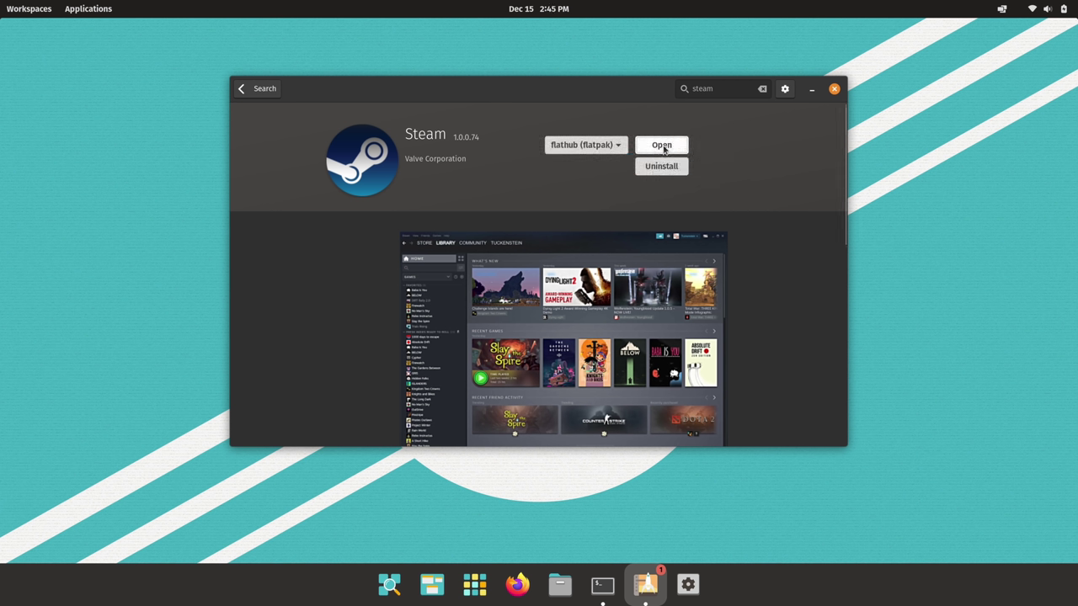
- Launch the newly installed Steam and minimize the Pop!_Shop window
left_click(662, 147)
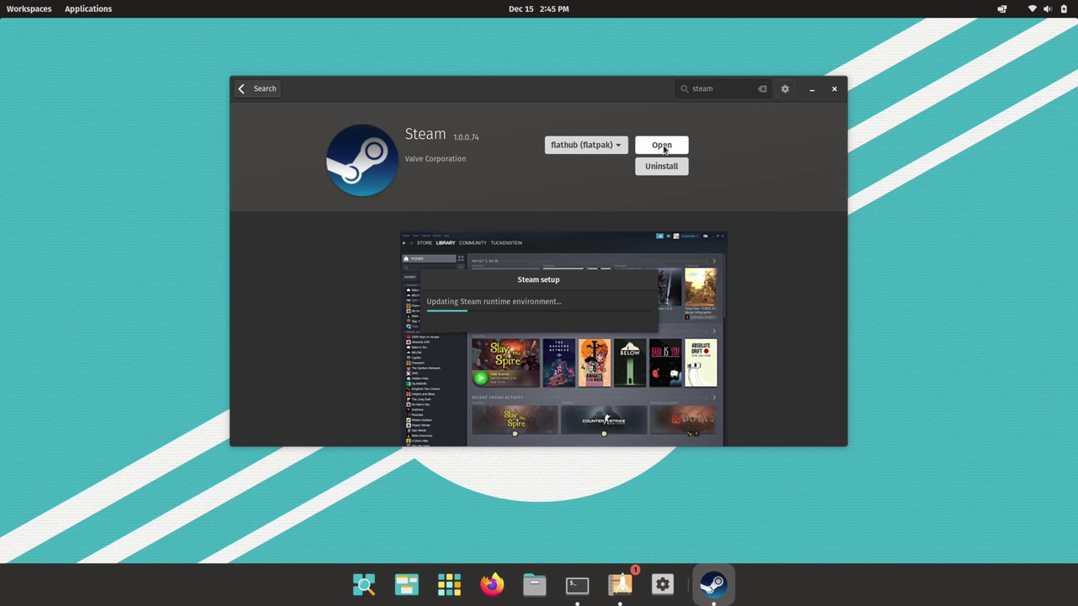
left_click(810, 91)
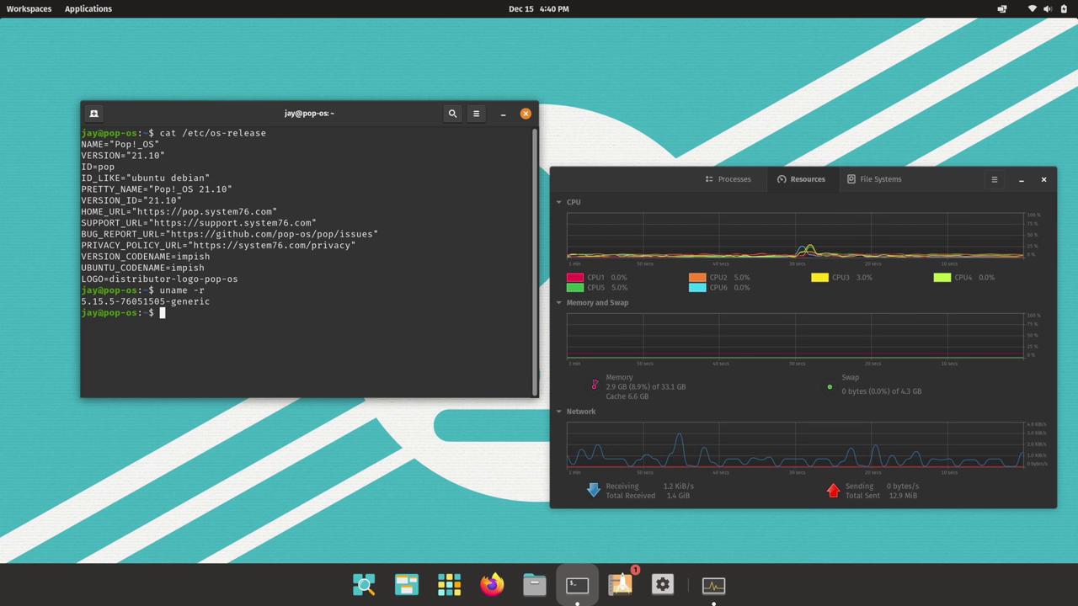
- Show the desktop, open Settings and view About: ThinkPad X1 Extreme, 30.9 GiB, GTX 1050 Ti
key("super+d")
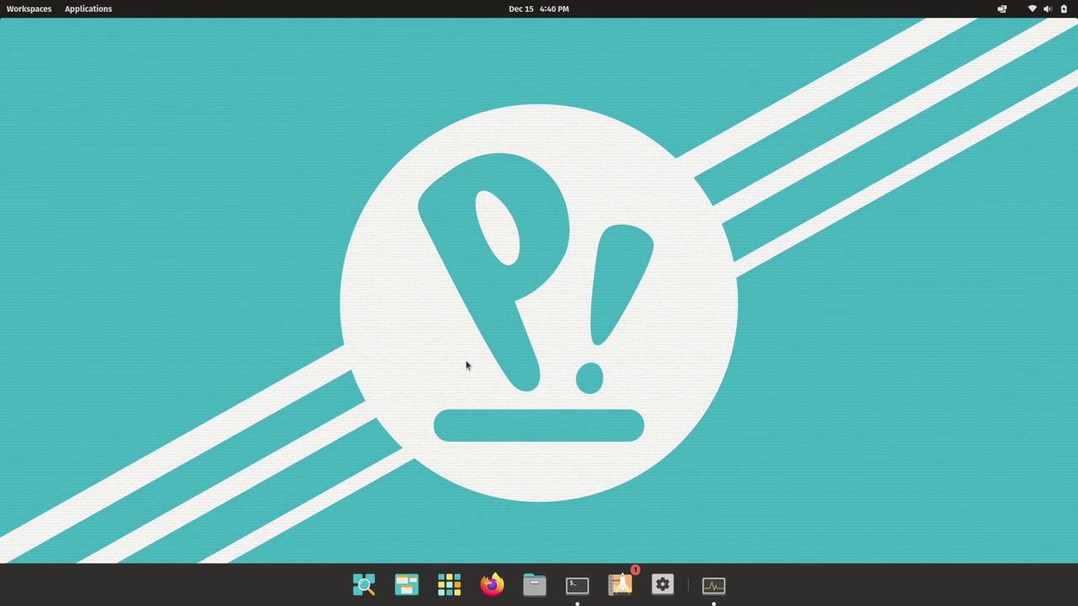
left_click(661, 588)
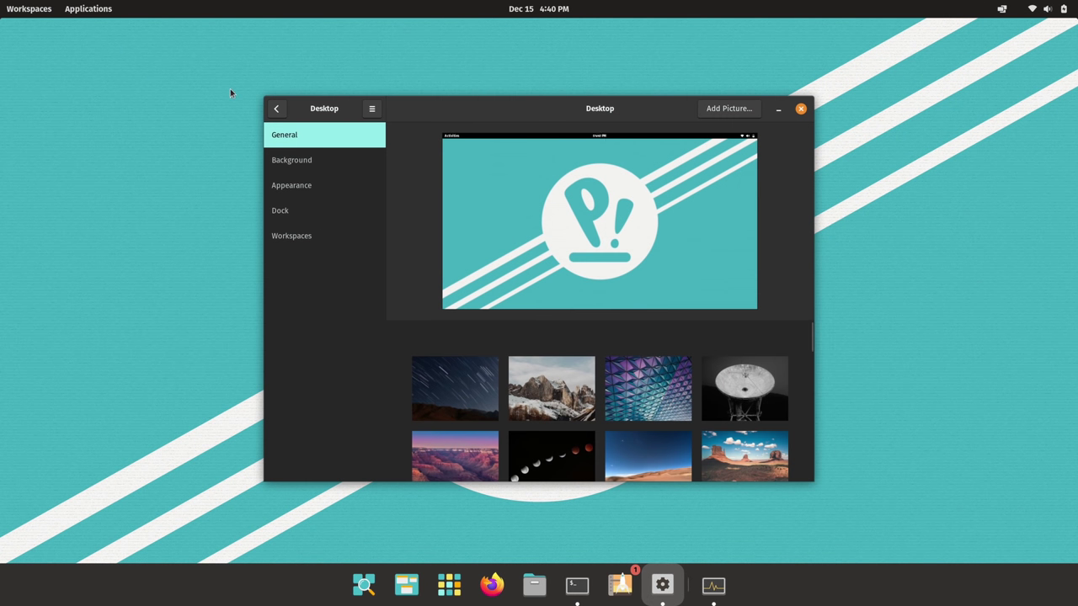
left_click(277, 109)
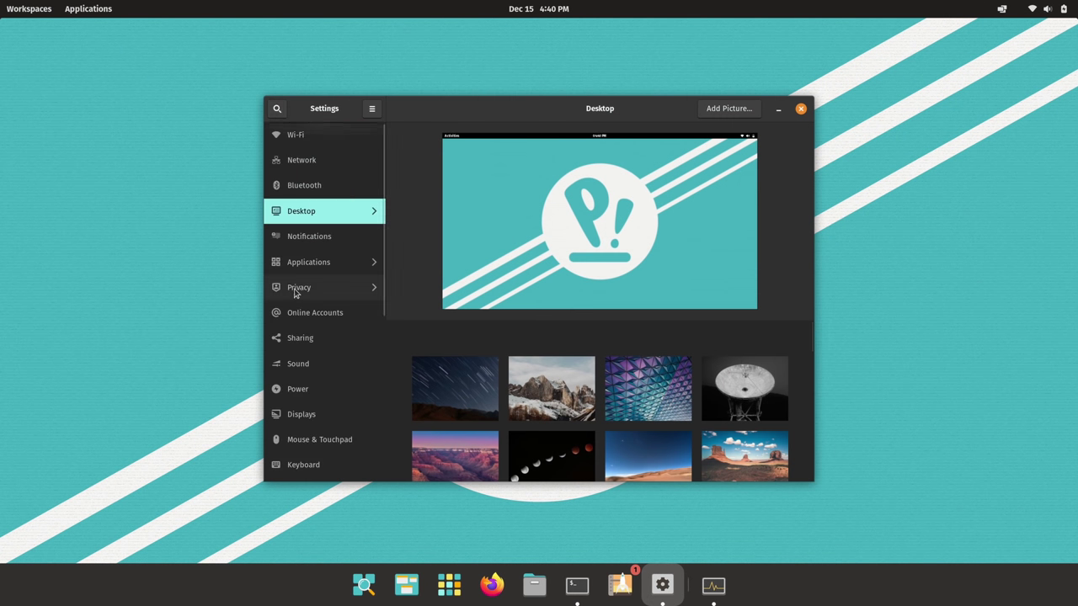
scroll(295, 291, "down", 5)
scroll(297, 293, "down", 1)
left_click(318, 444)
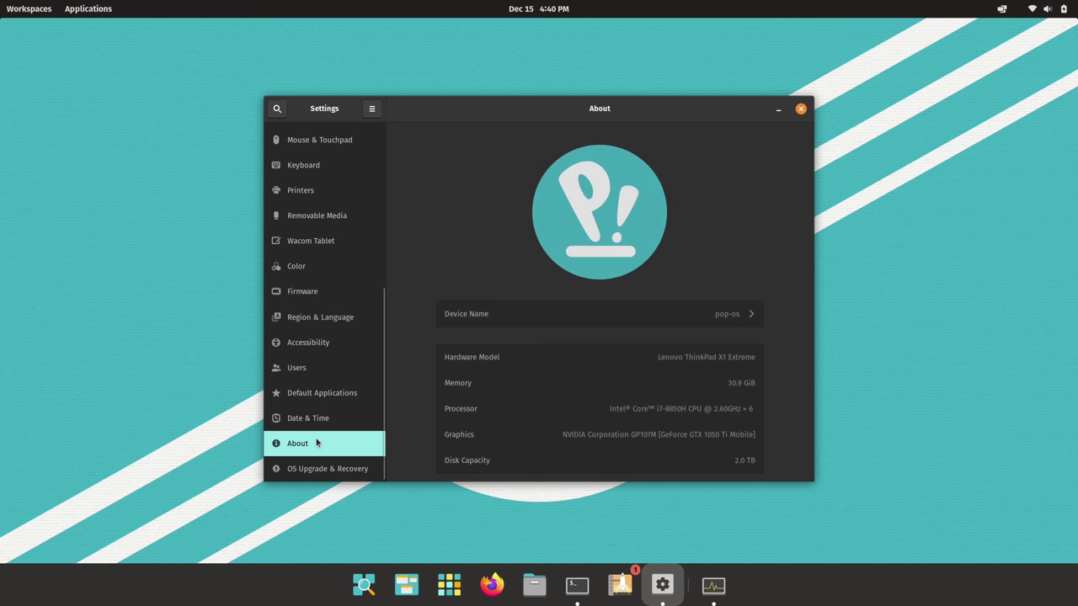
scroll(748, 249, "down", 3)
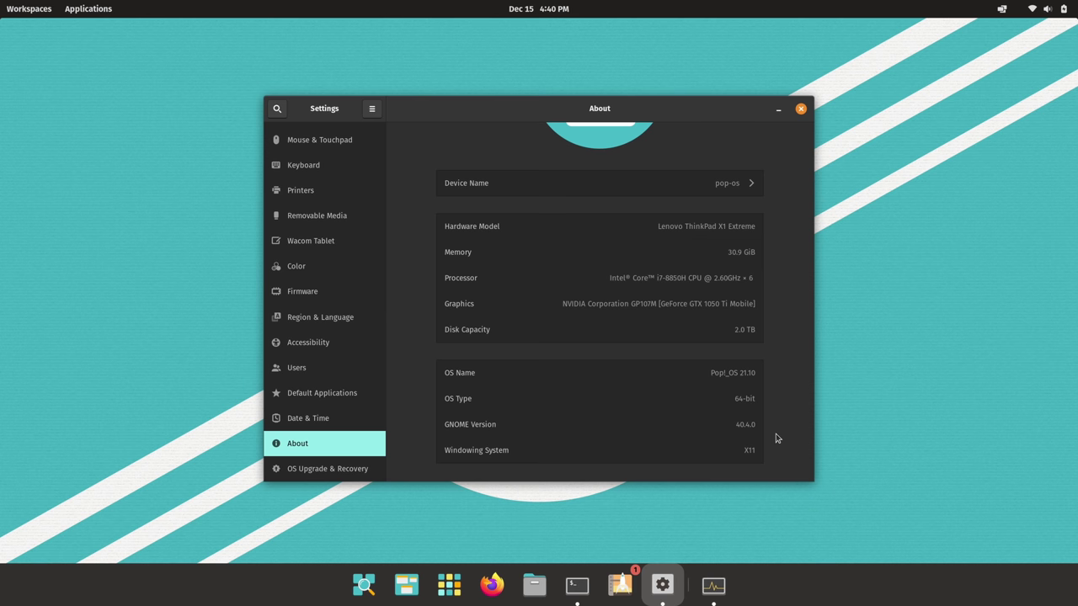
- Open Files and confirm in About Files that it is version 40.2
left_click(534, 585)
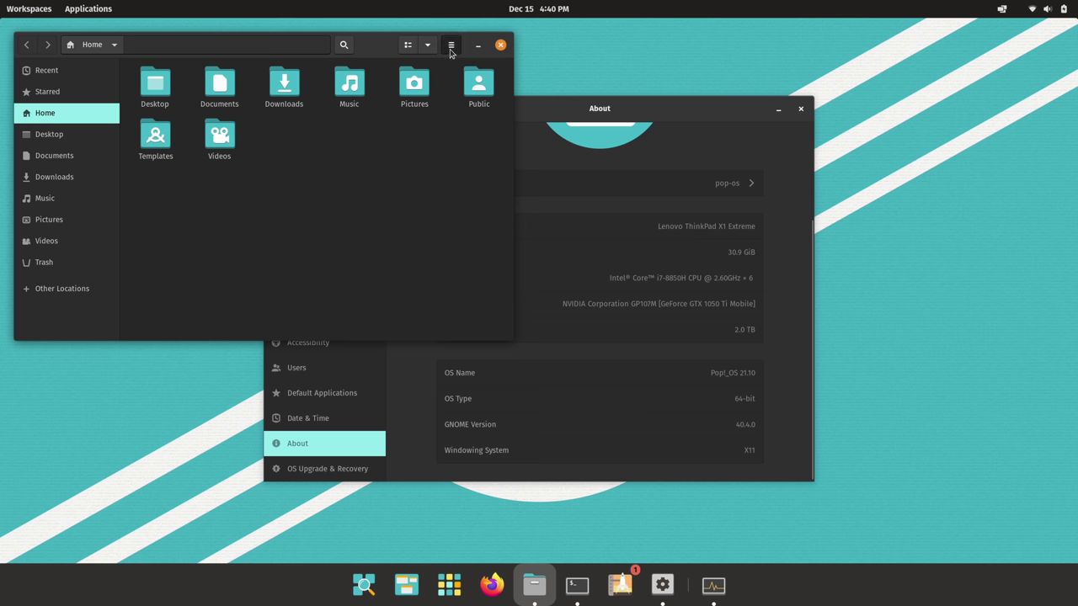
left_click(450, 48)
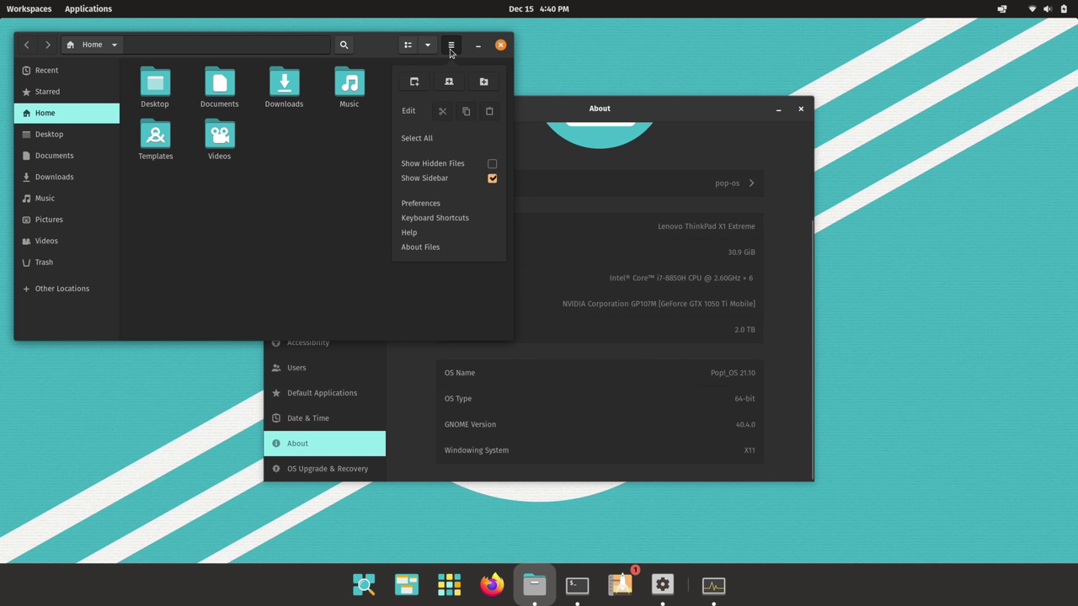
left_click(439, 248)
left_click_drag(342, 95, 218, 360)
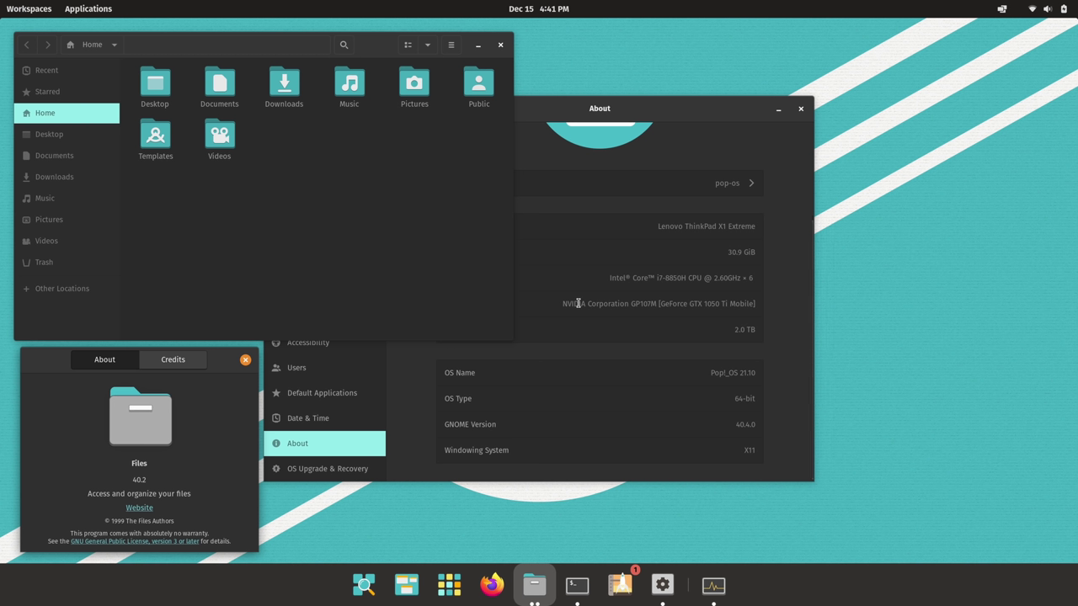
- Launch Extensions by searching 'ext' and scroll through the enabled Cosmic Dock, Pop Shell and other extensions
key("super")
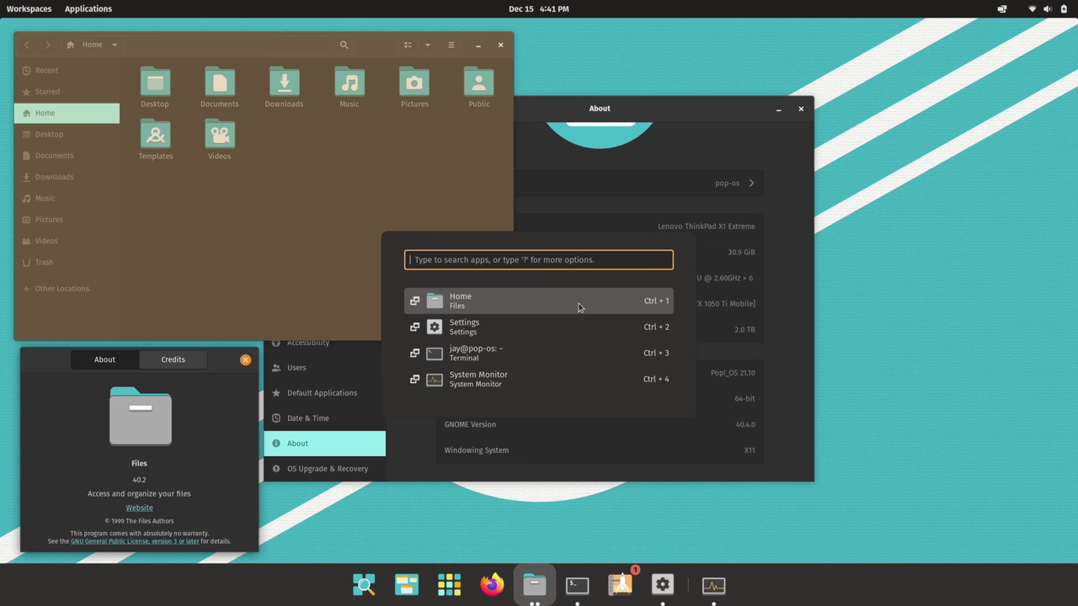
type("ext")
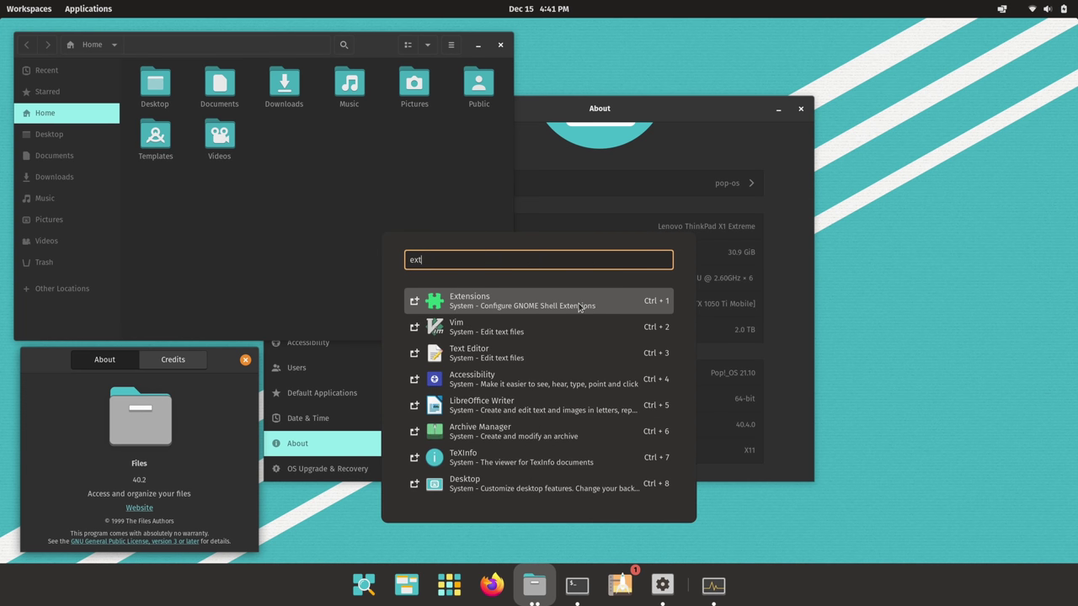
left_click(579, 305)
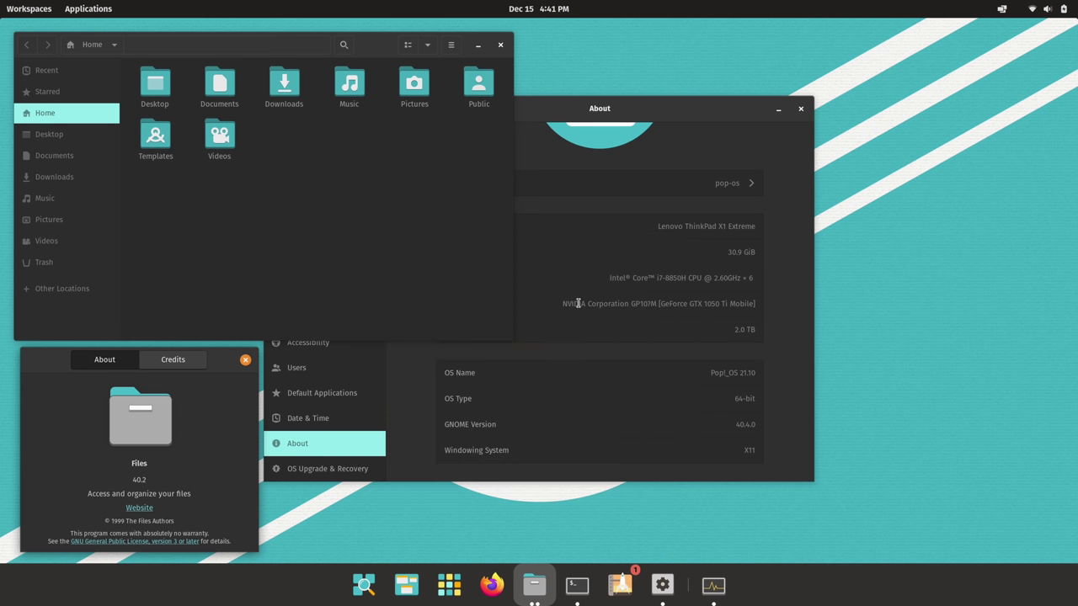
left_click_drag(83, 66, 603, 167)
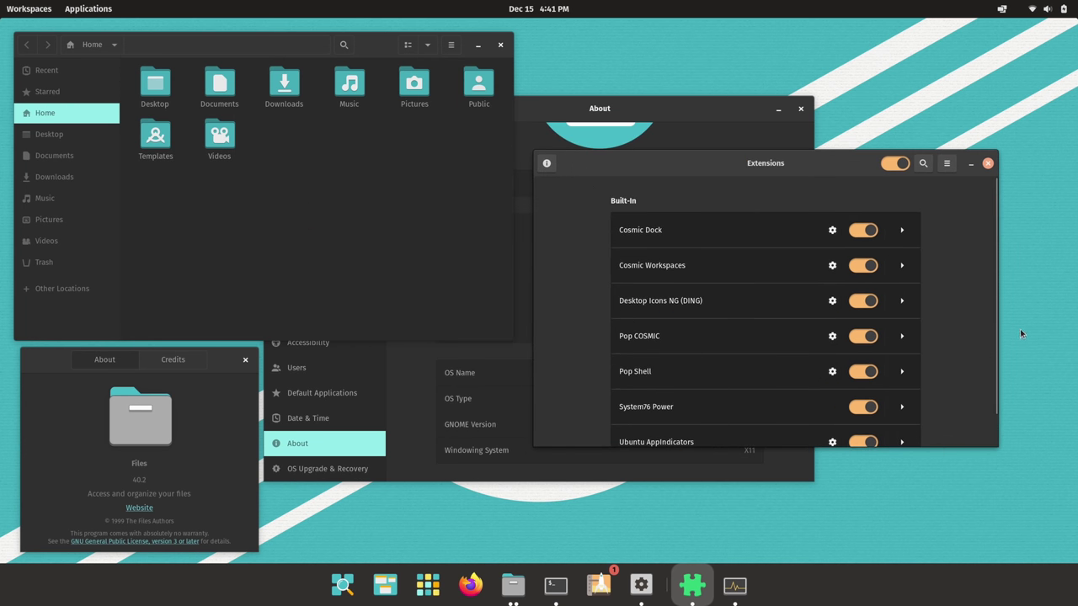
scroll(997, 322, "down", 2)
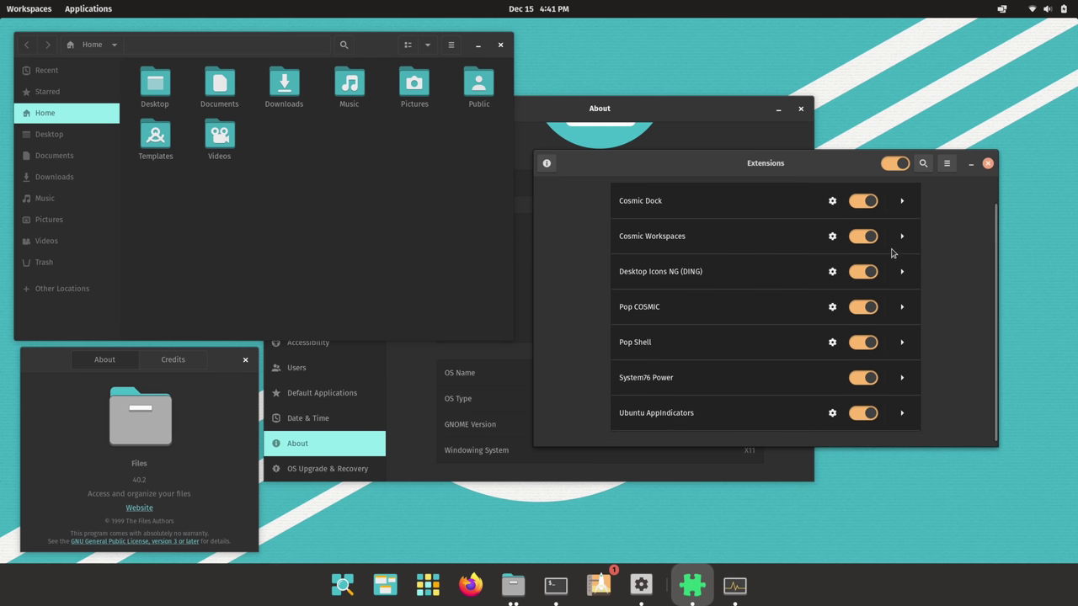
left_click_drag(806, 168, 855, 248)
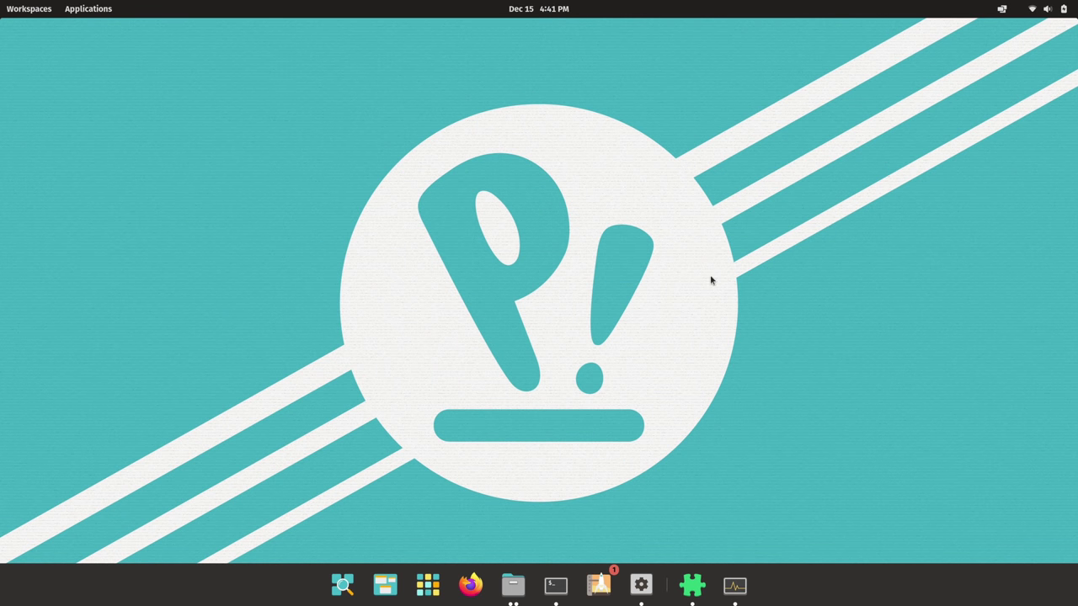
- In the Application Library, view the Office, System and System Tools folders in turn
left_click(423, 590)
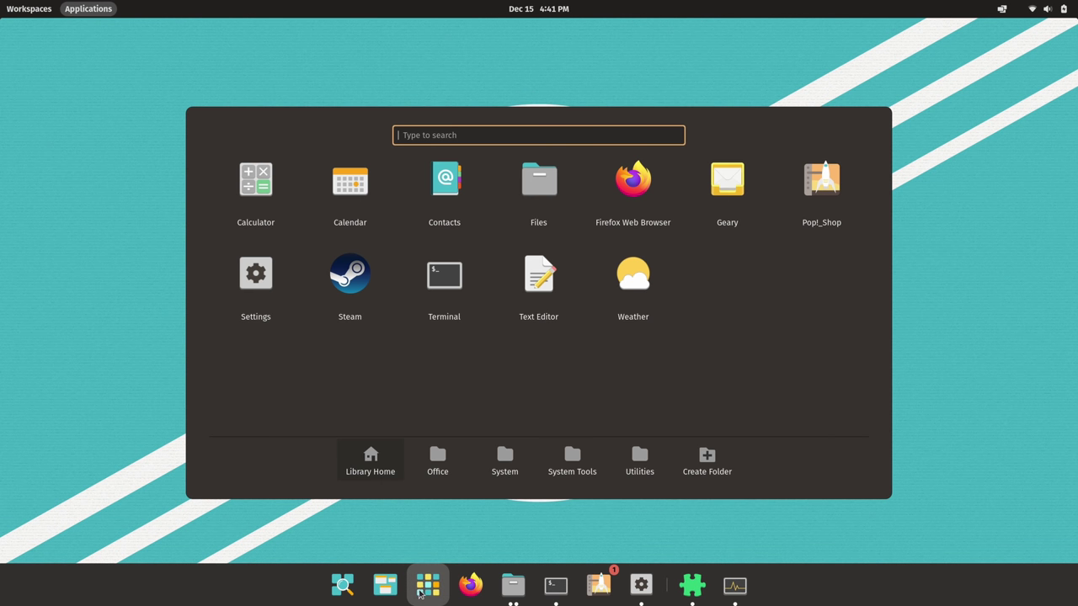
left_click(437, 461)
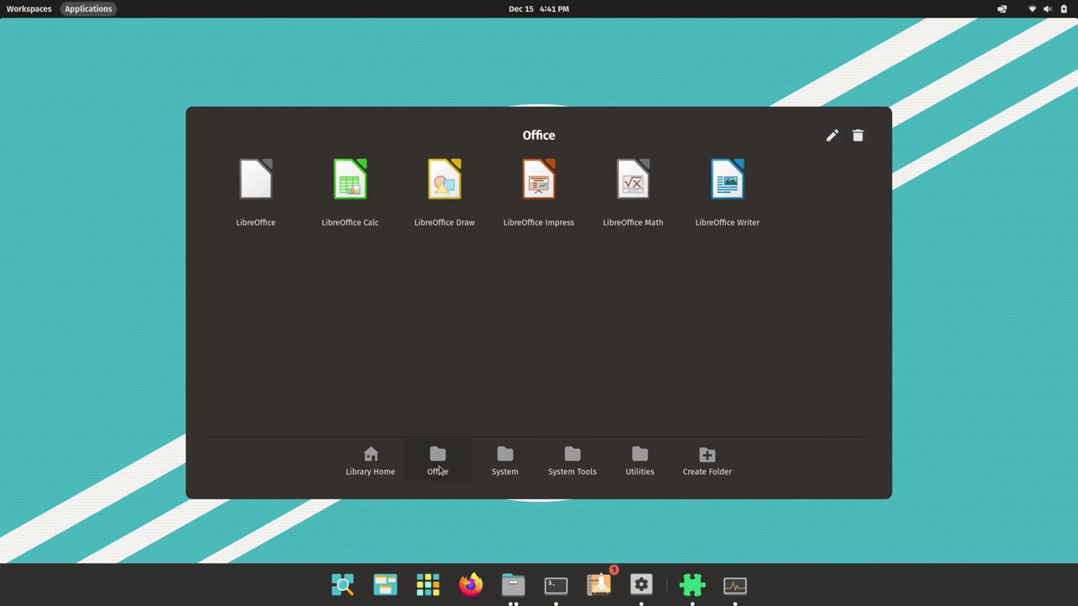
left_click(502, 476)
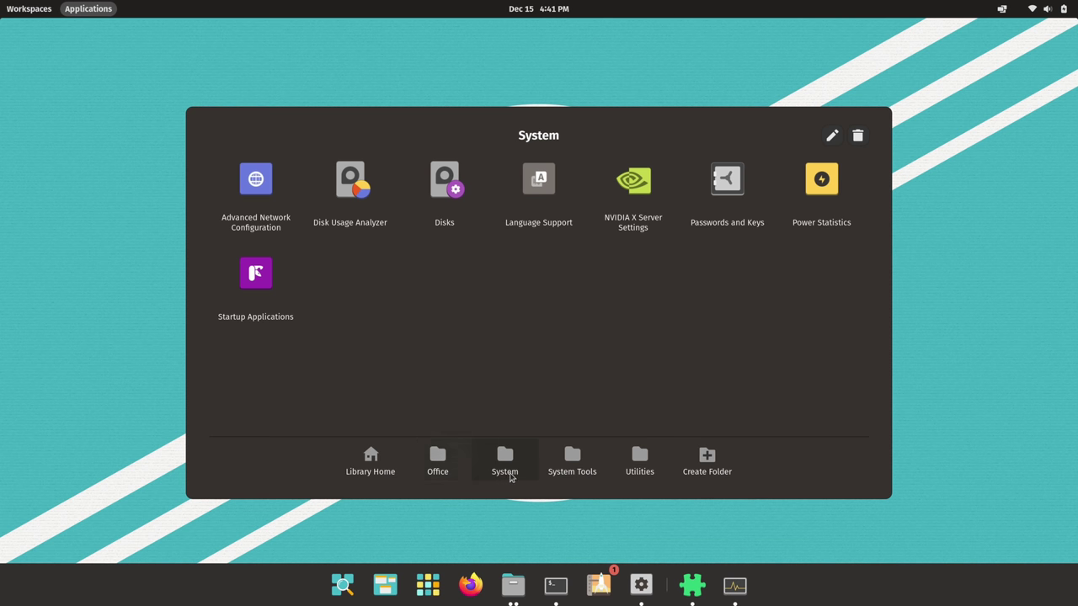
left_click(571, 472)
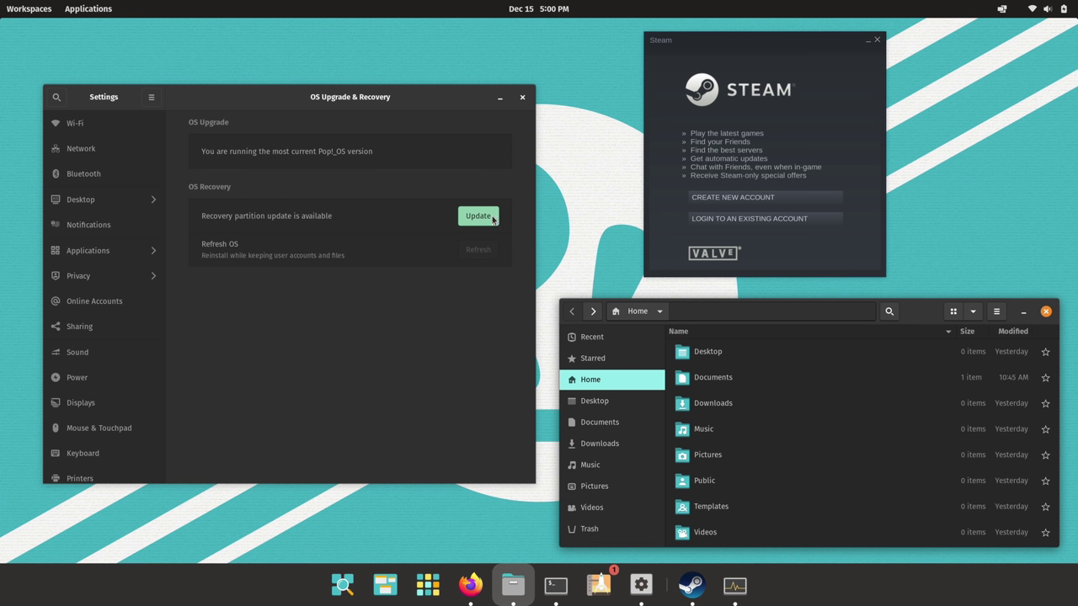
- Start the recovery partition update, watch traffic in System Monitor, and open the Firefox roadmap page
left_click(493, 220)
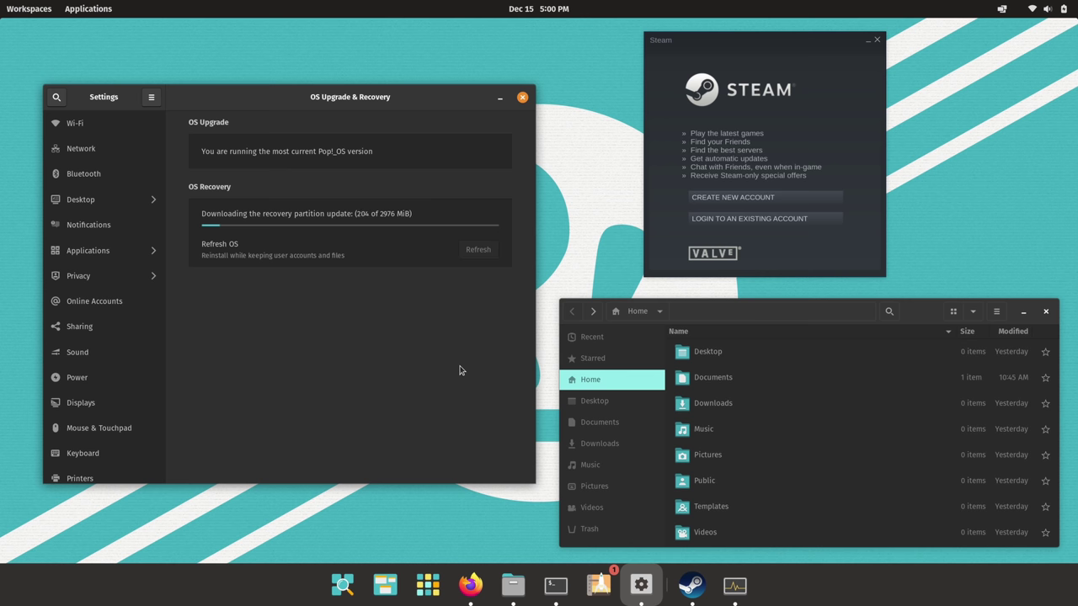
left_click(738, 588)
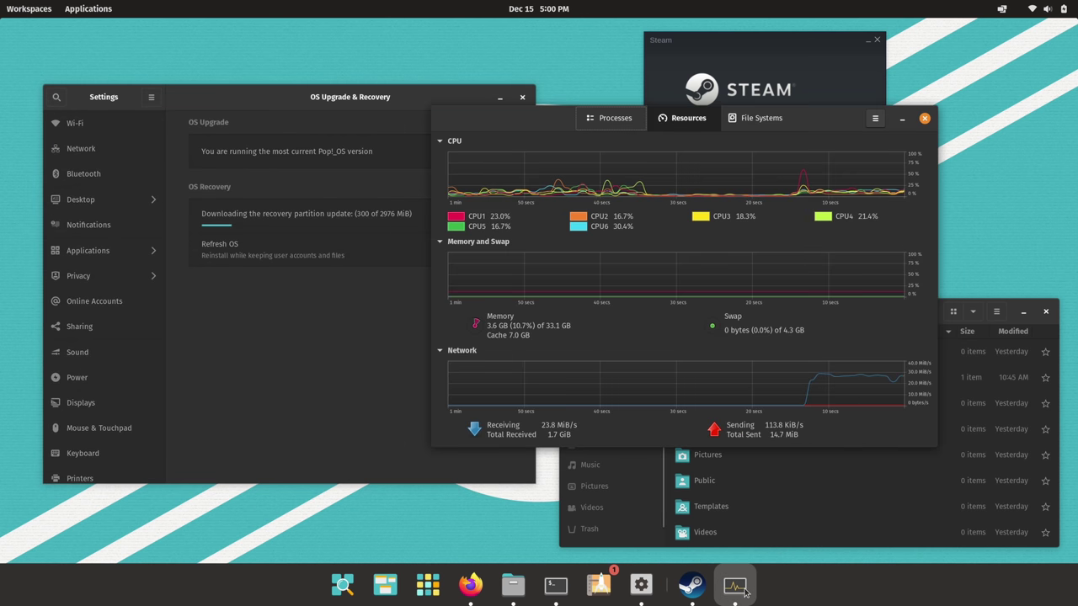
left_click_drag(846, 124, 371, 302)
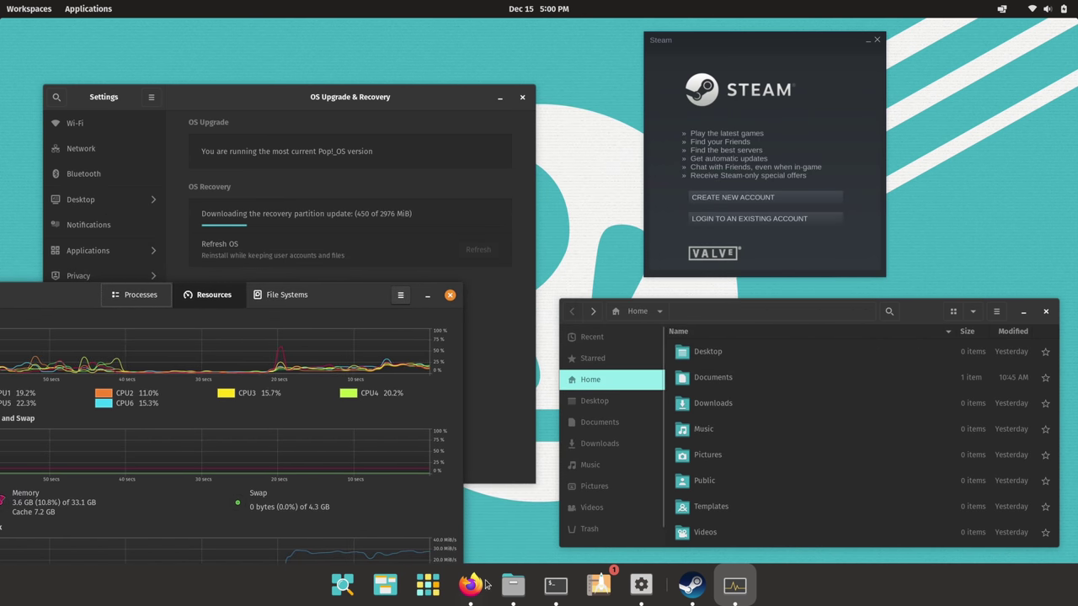
left_click(484, 586)
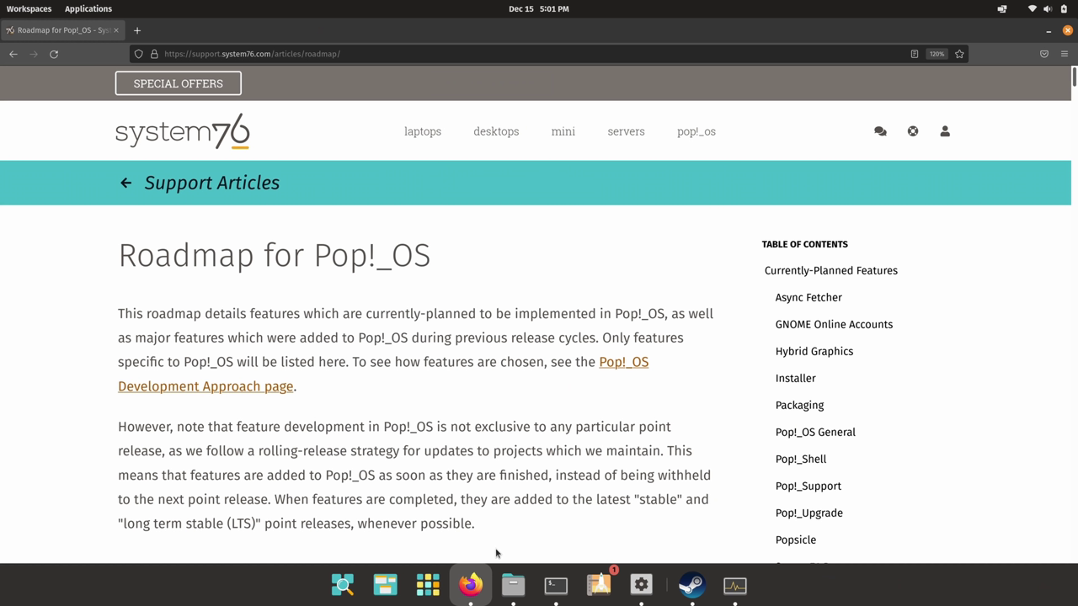
- Minimize Firefox with Super+H and bring up Pop!_Shop's Home page
key("super+h")
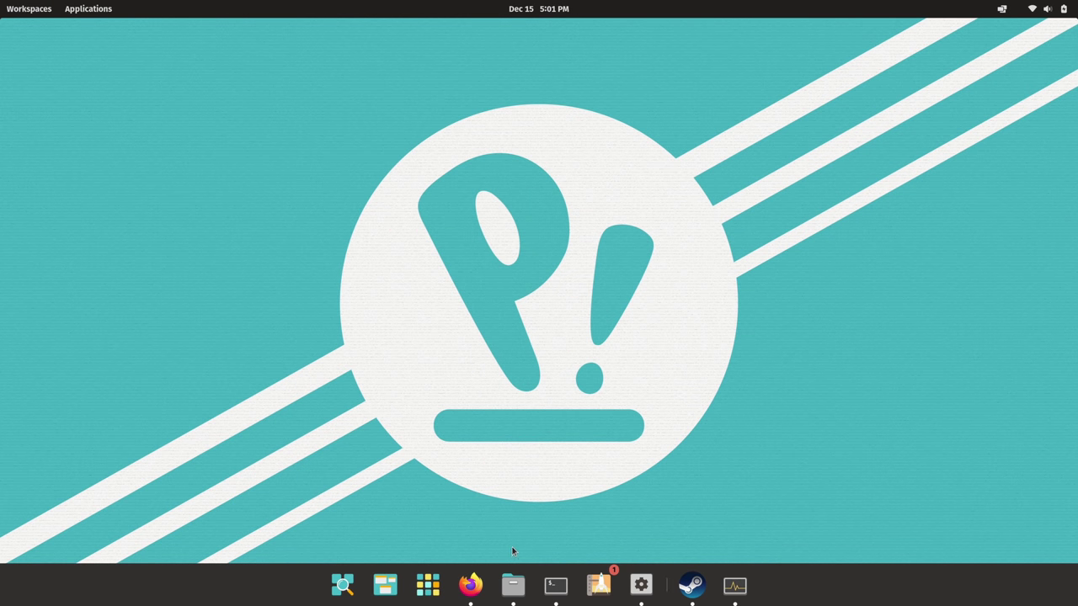
left_click(599, 583)
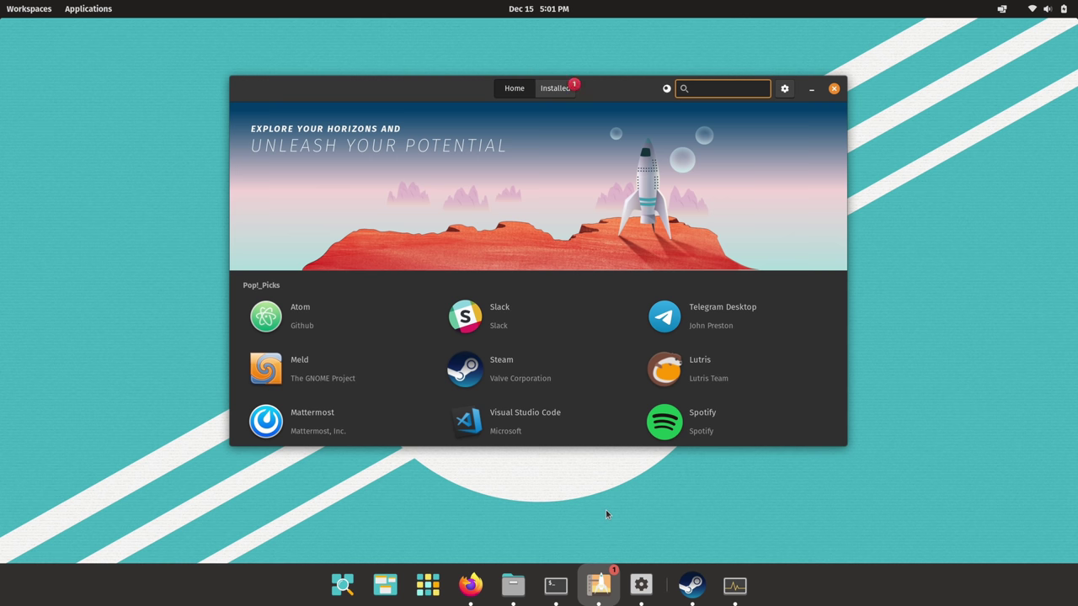
- Apply the 13 Operating System Updates from Pop!_Shop's Installed list
left_click(559, 98)
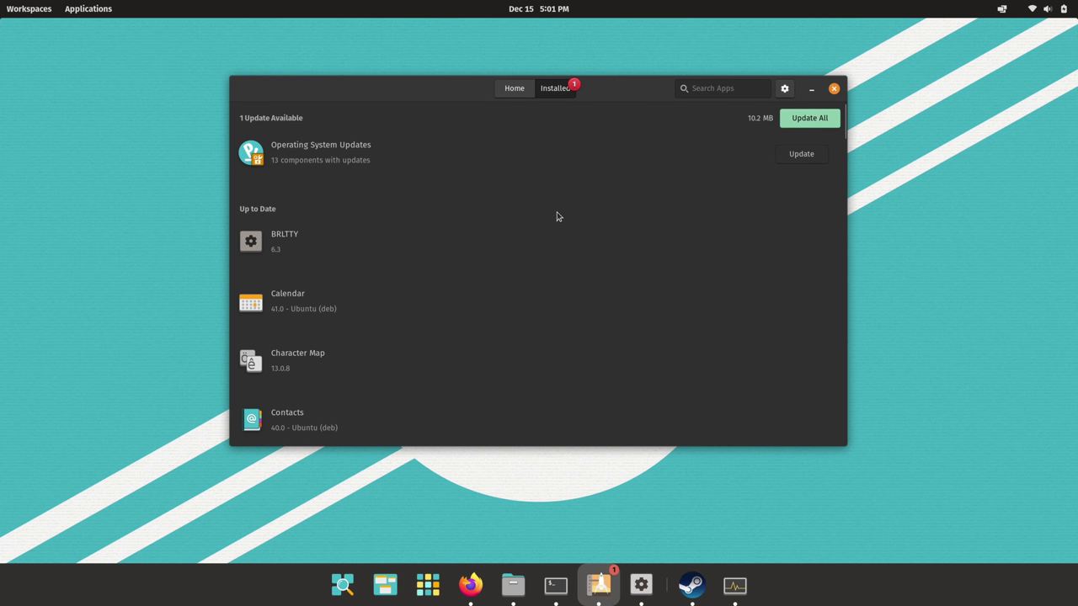
left_click(416, 177)
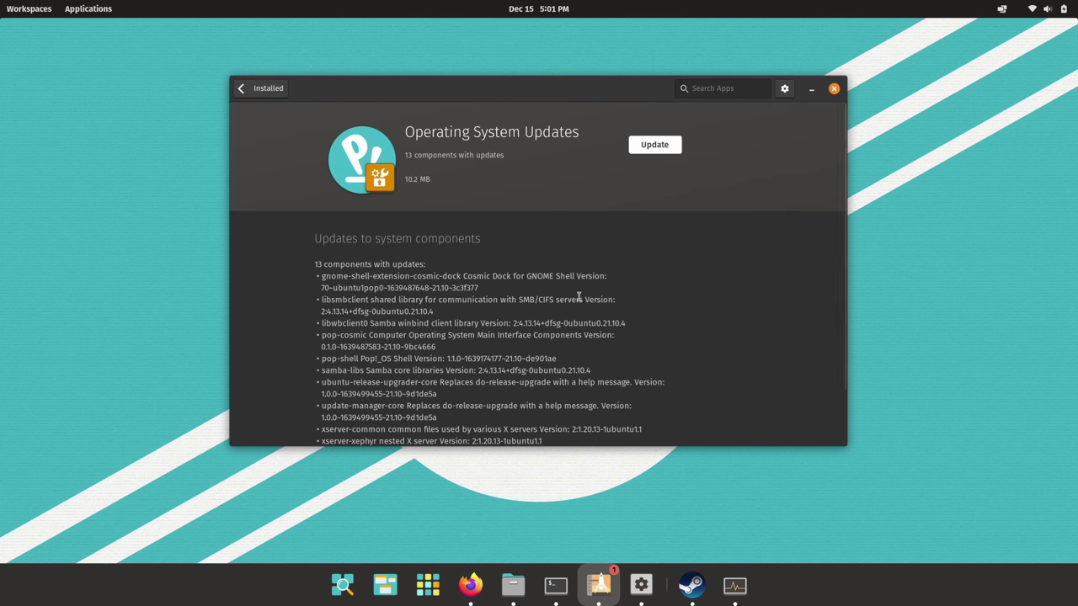
left_click(666, 148)
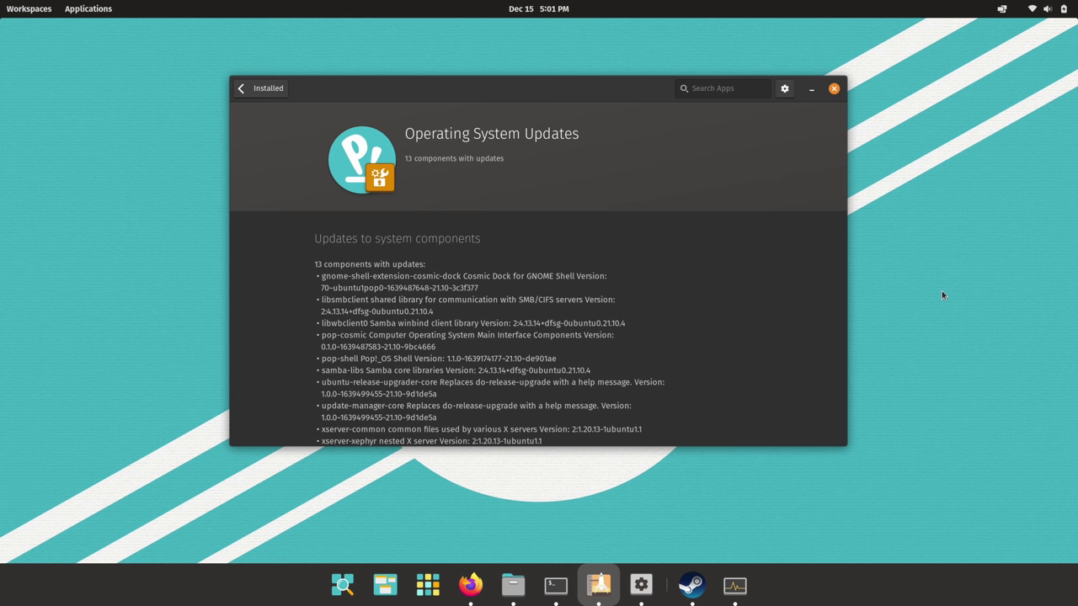
- Check the power mode options in the status menu, then return Pop!_Shop to Home
left_click(1044, 10)
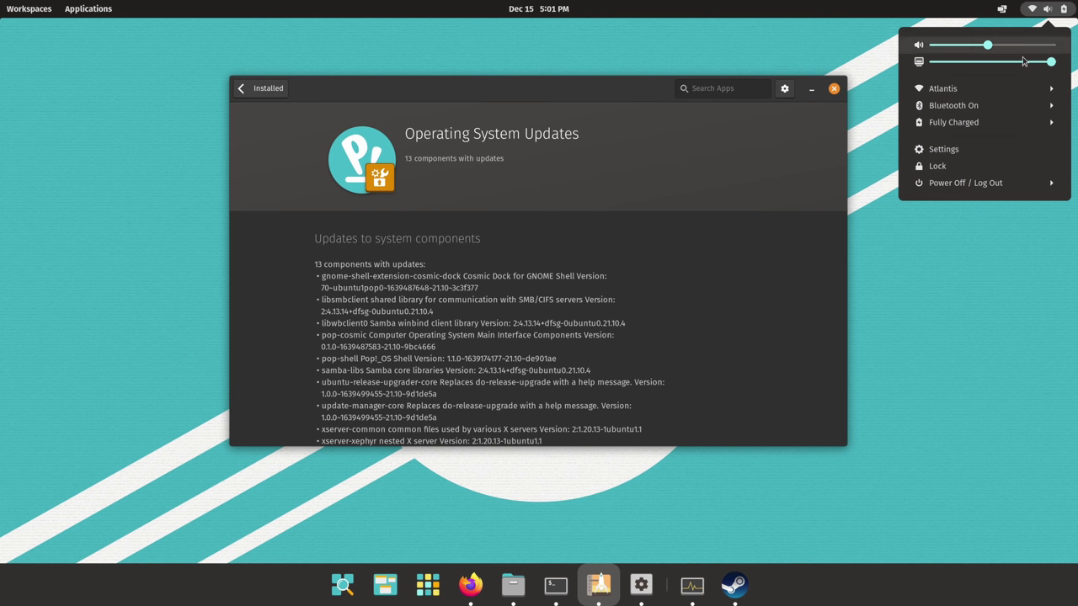
left_click(999, 122)
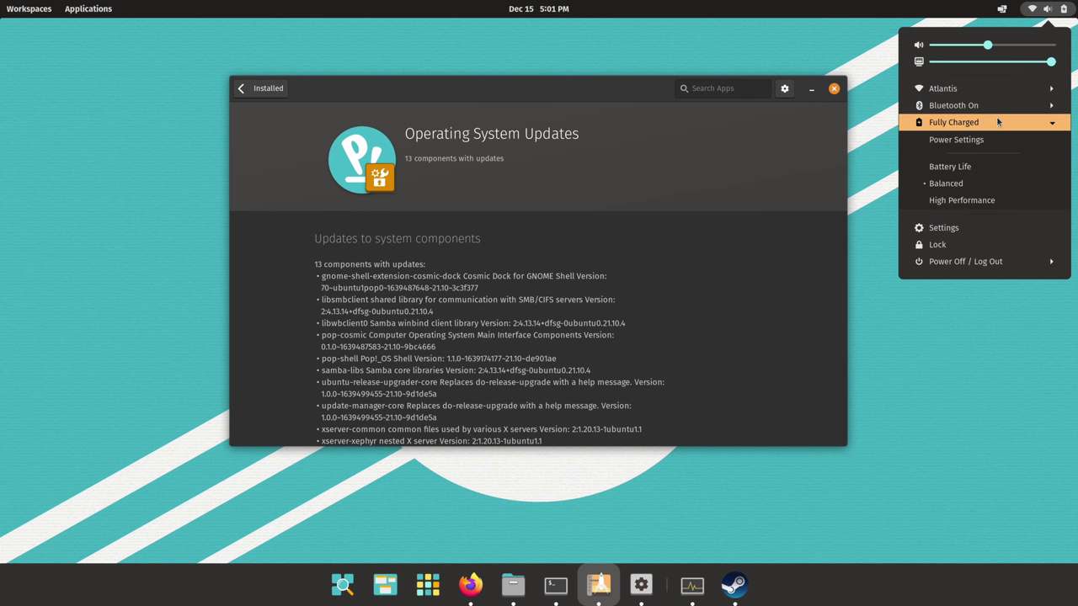
left_click(998, 122)
left_click(1007, 200)
left_click(1008, 196)
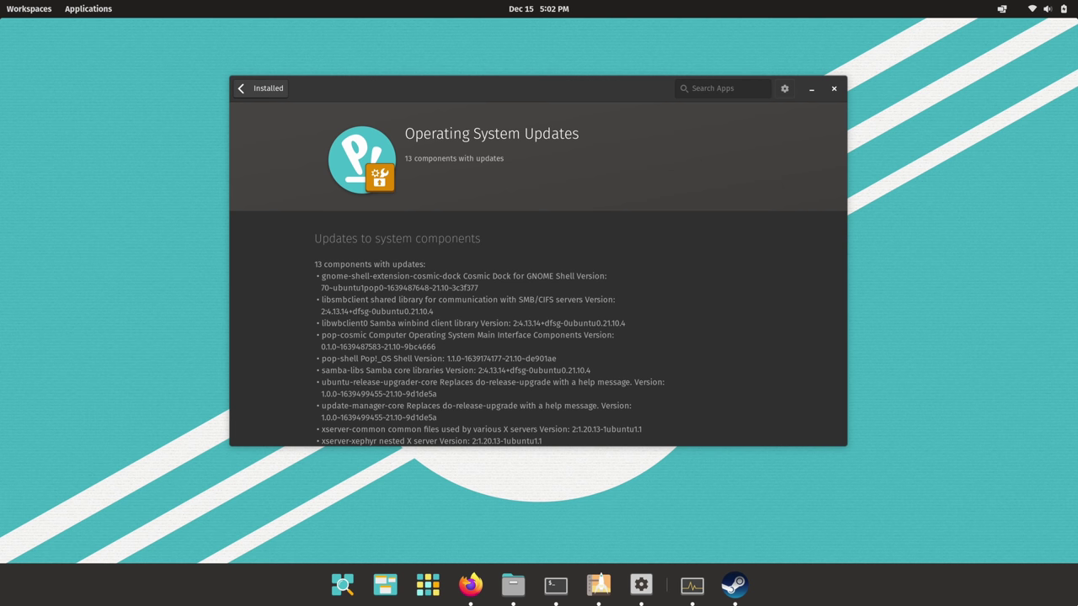
left_click(266, 90)
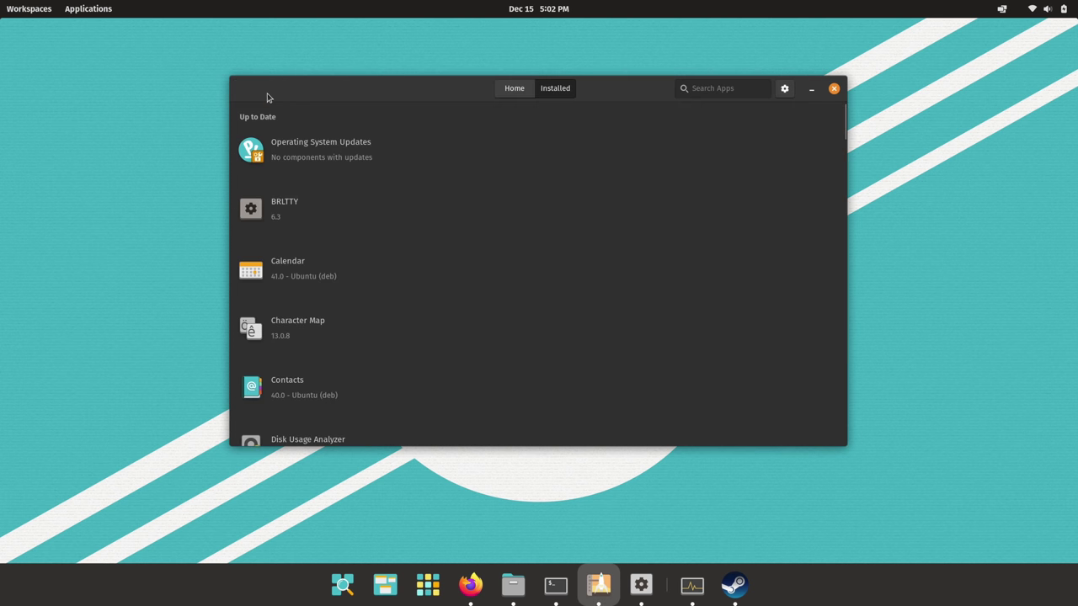
left_click(507, 92)
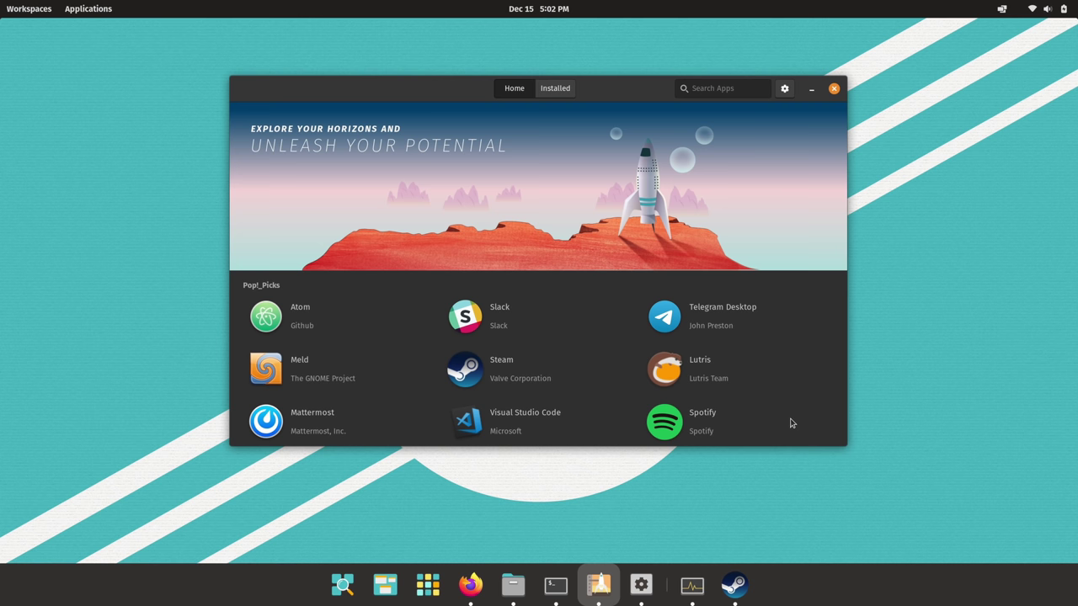
- Open the Application Library from the dock to show Library Home apps and folders
left_click(427, 583)
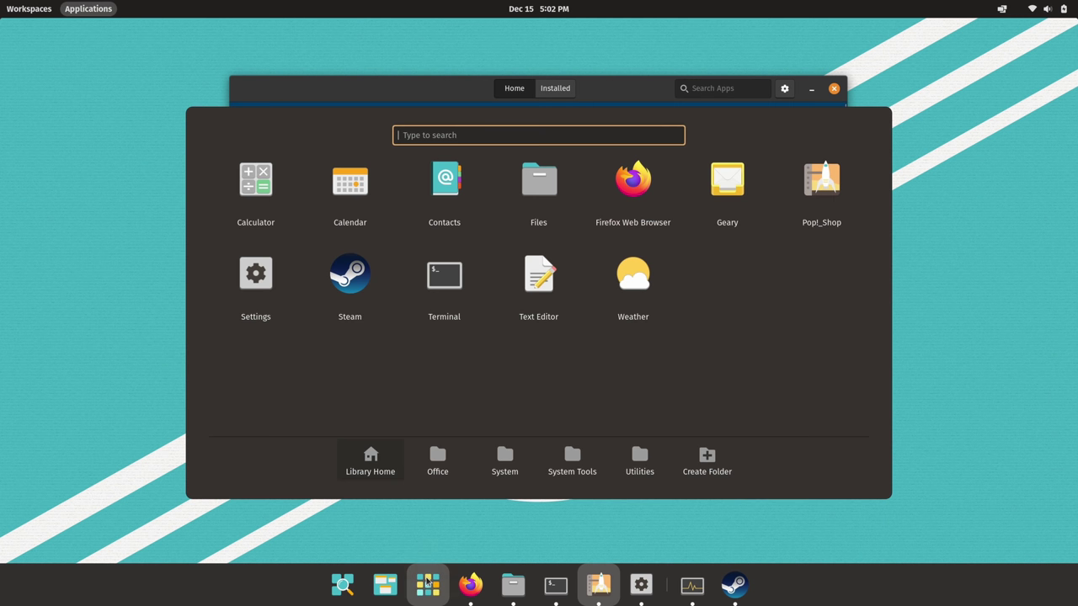